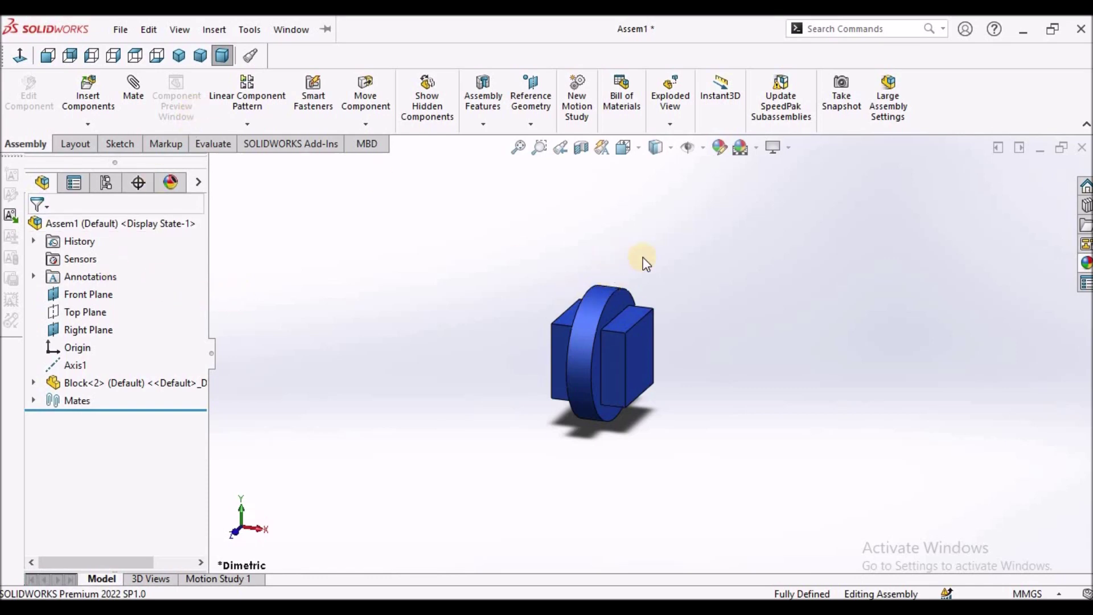
Insert the Cone part into the assembly beside the block and save the assembly
middle_drag(637, 275, 639, 324)
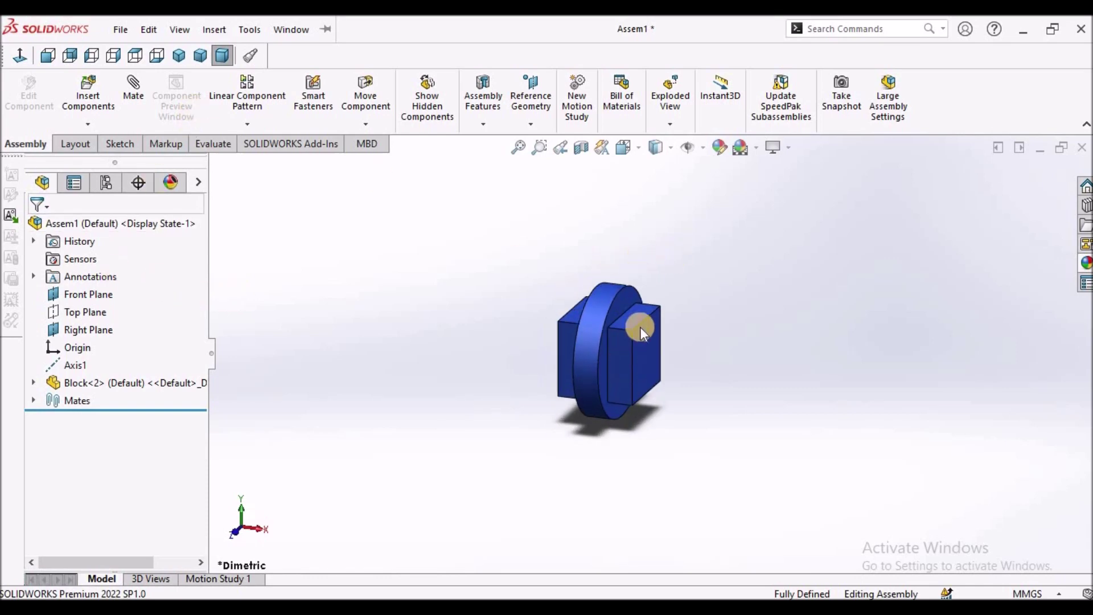
click(611, 339)
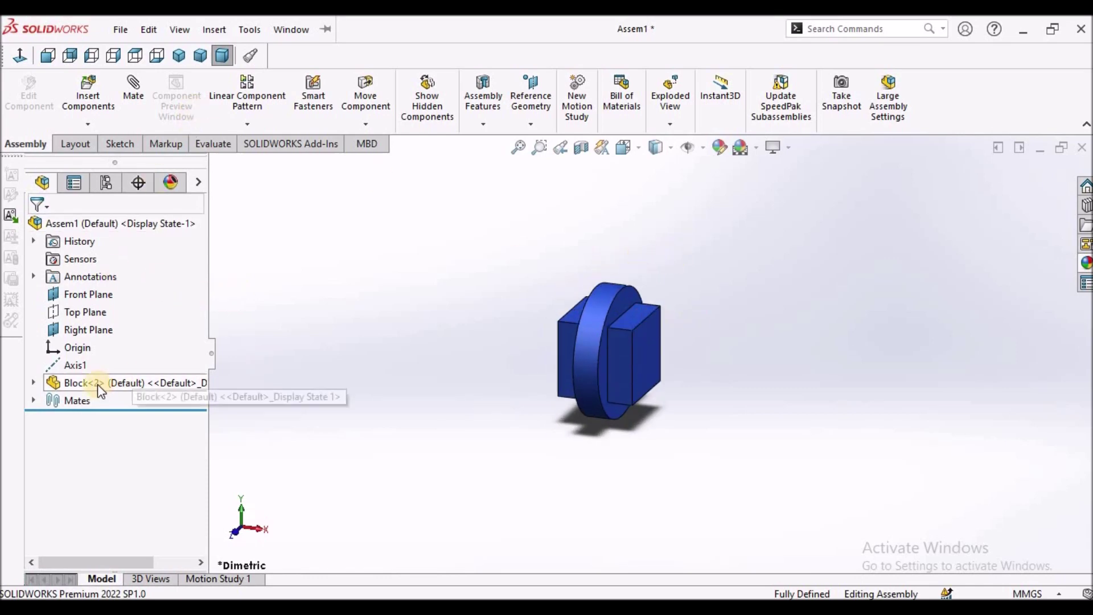
click(743, 333)
click(102, 110)
click(490, 157)
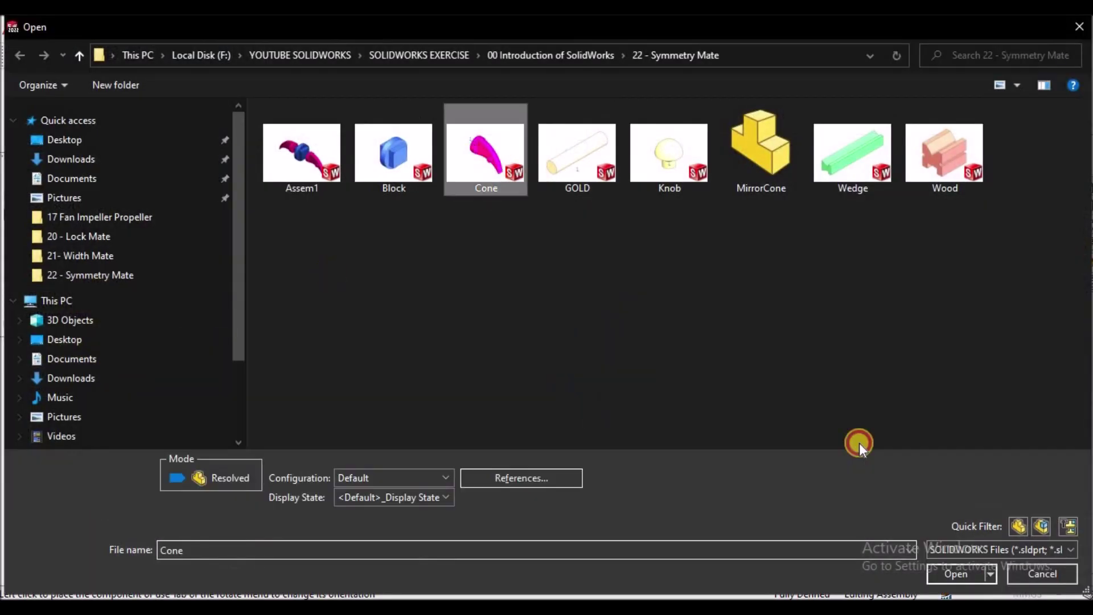
click(956, 575)
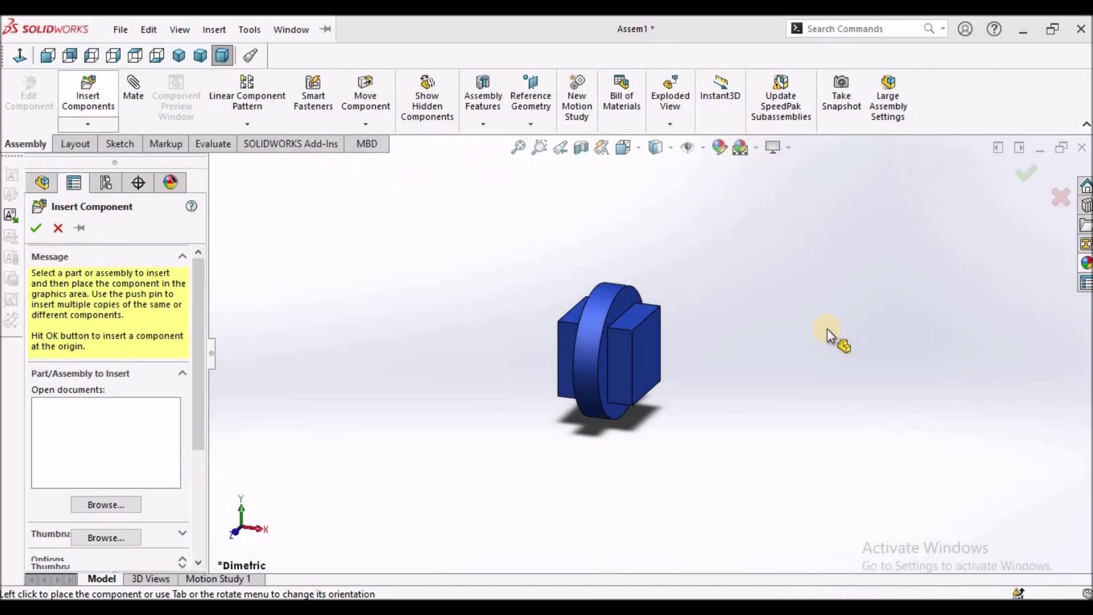
click(795, 333)
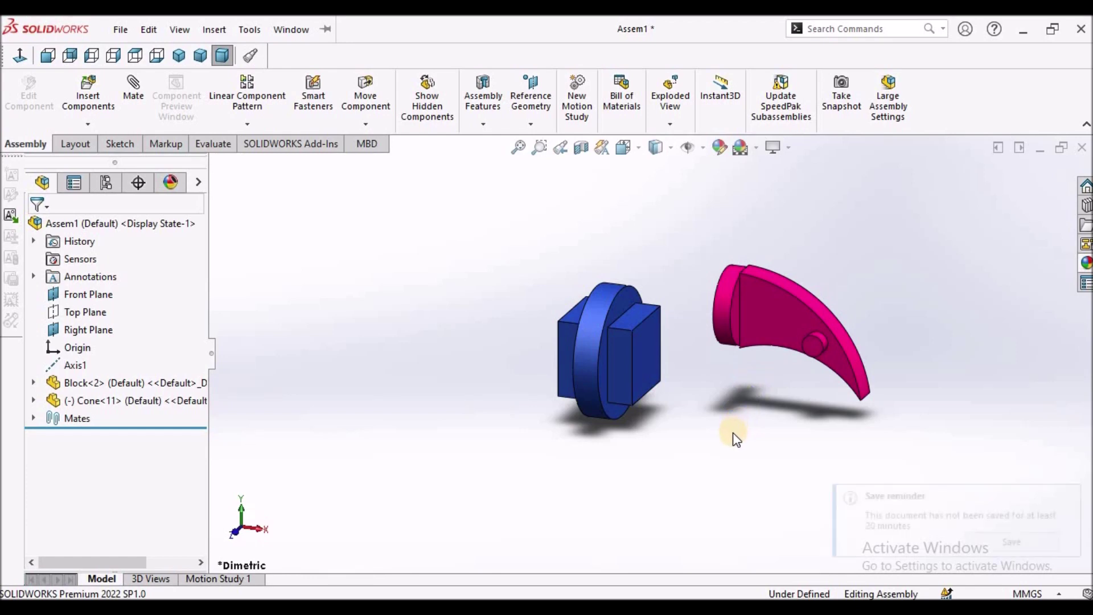
click(1012, 540)
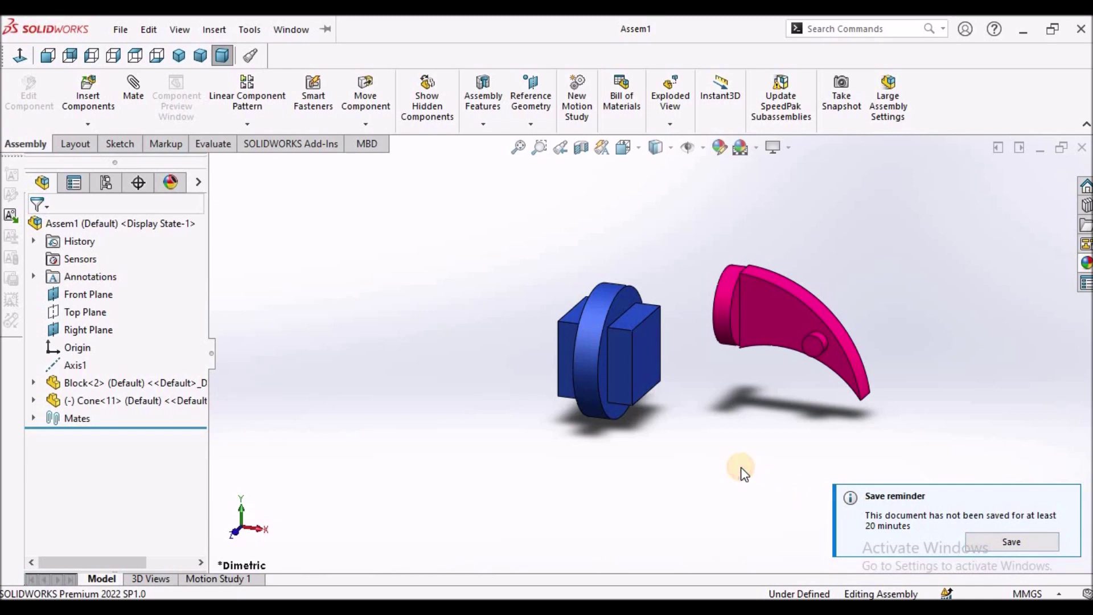
click(1065, 501)
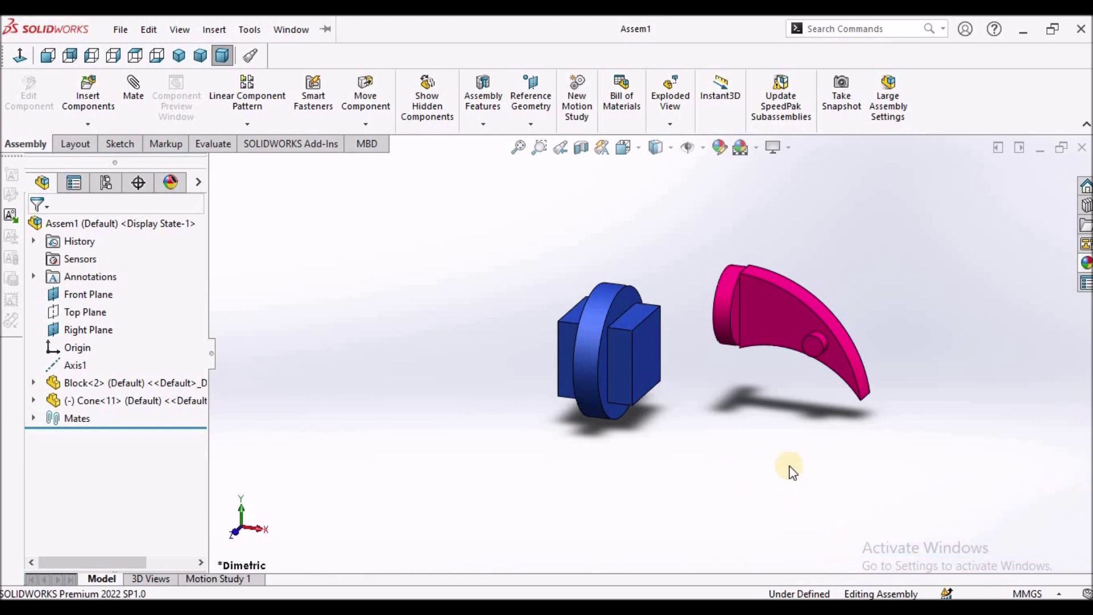
Add a coincident mate between the block's outer side face and the cone's flat end face
click(135, 94)
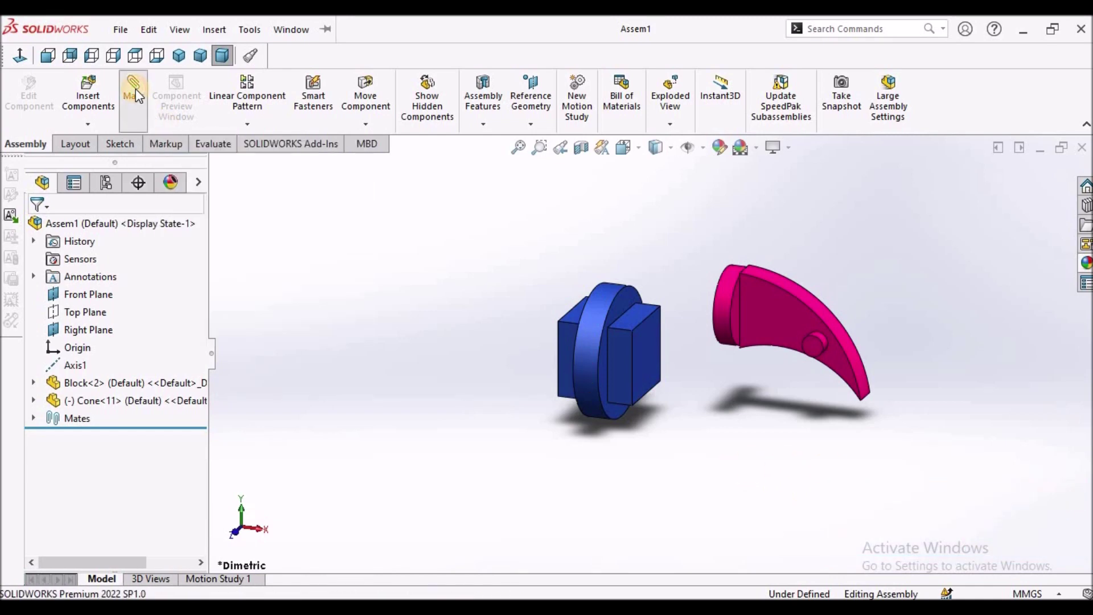
click(655, 349)
middle_drag(691, 262, 705, 289)
click(704, 288)
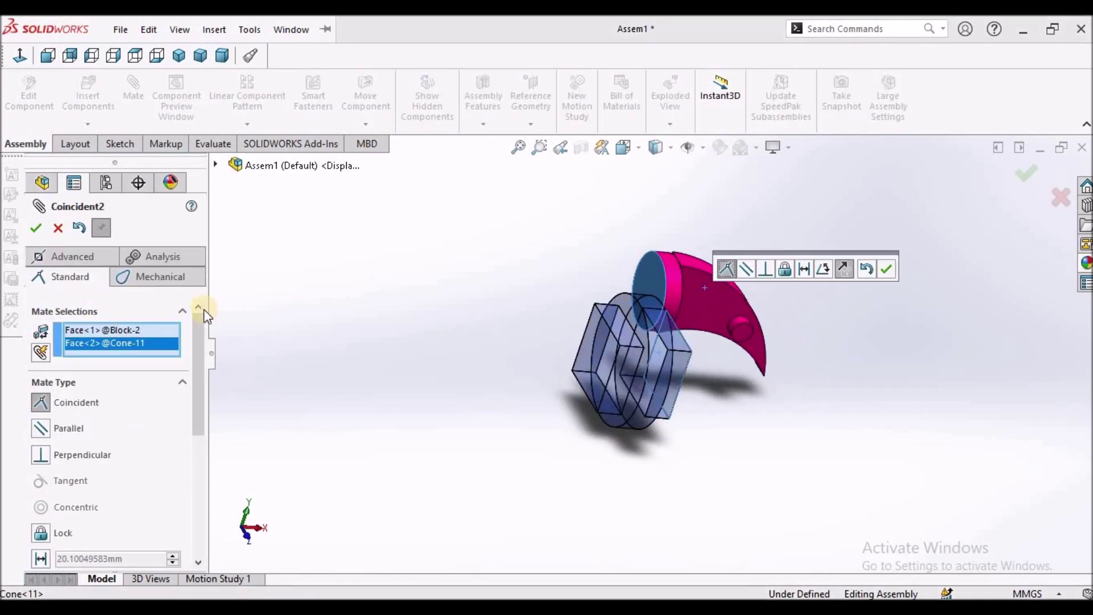
click(36, 226)
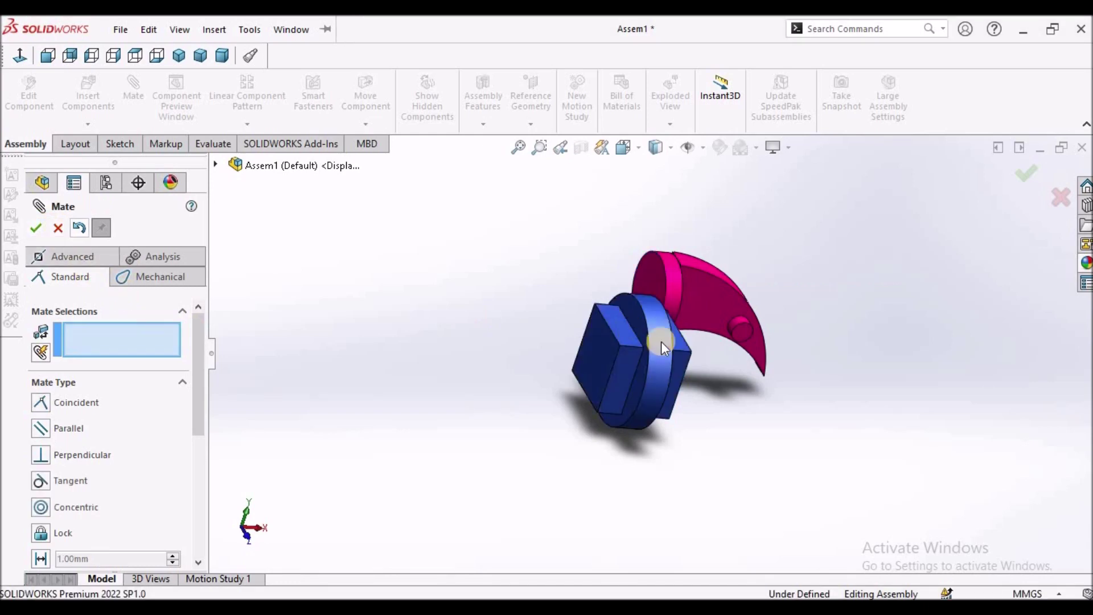
Add a concentric mate between the cone's cylindrical base and the block's round disc, and finish mating
middle_drag(661, 324, 664, 296)
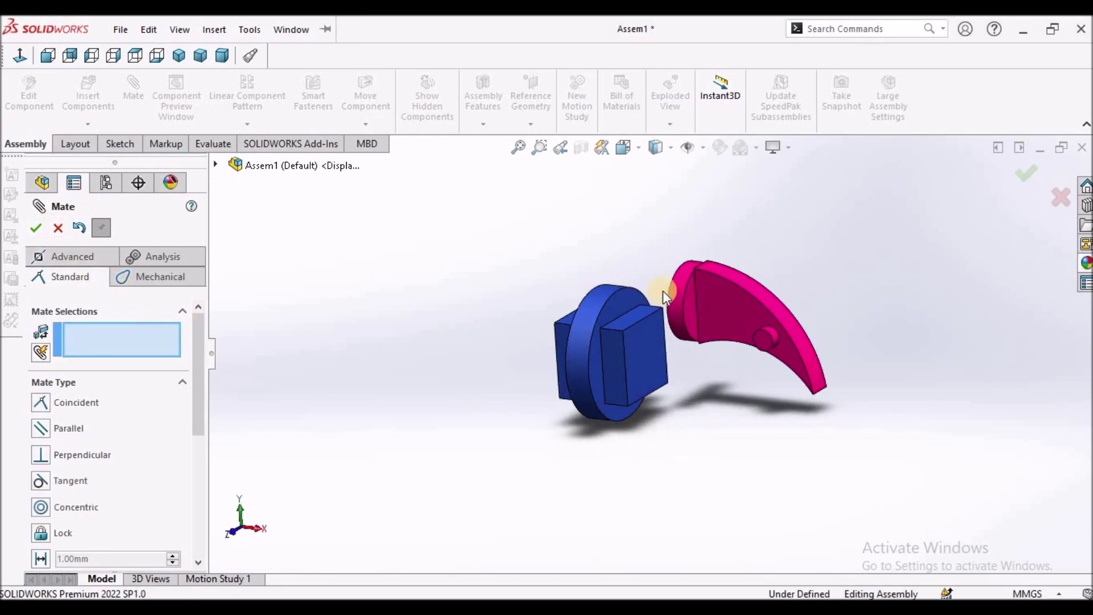
click(675, 292)
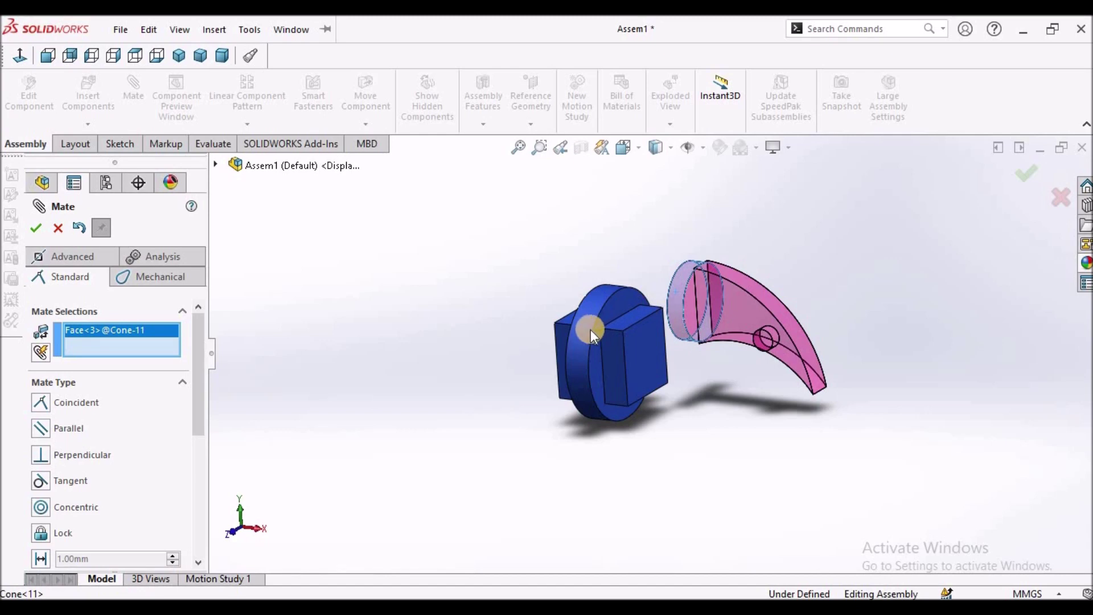
click(580, 330)
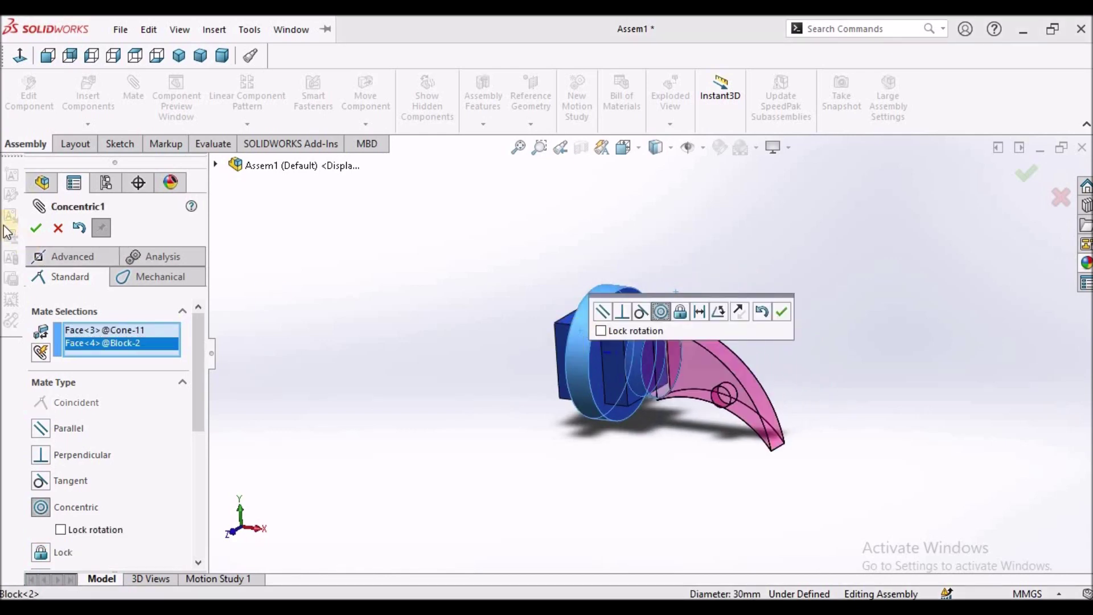
click(33, 227)
click(59, 228)
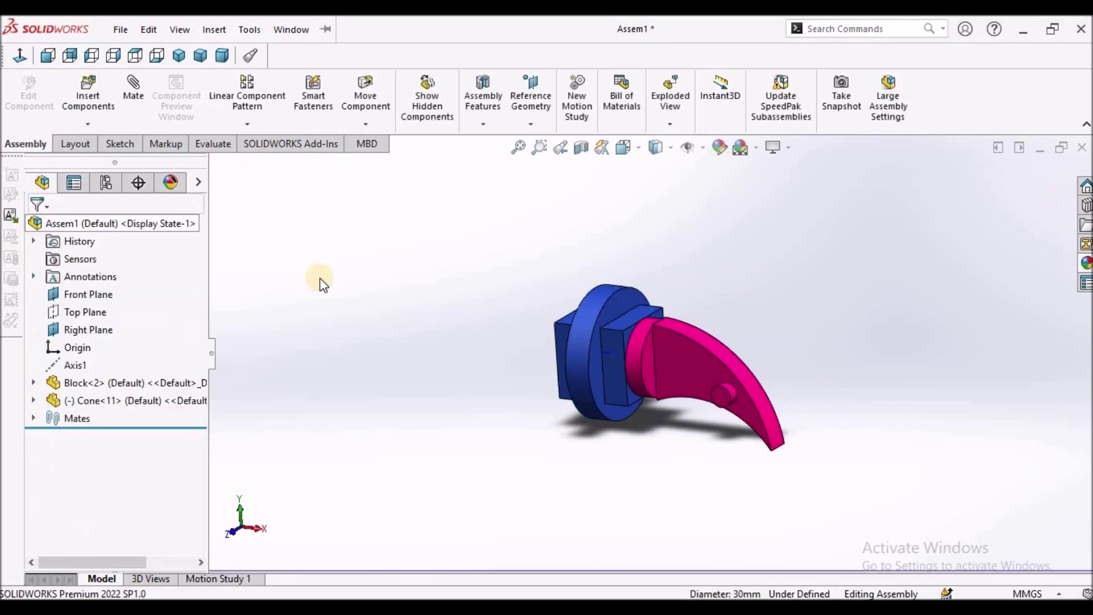
click(320, 280)
Insert a second Cone part on the opposite side of the block from the mated cone
mouse_move(670, 315)
middle_down()
mouse_move(745, 296)
mouse_move(688, 300)
mouse_move(681, 316)
middle_up()
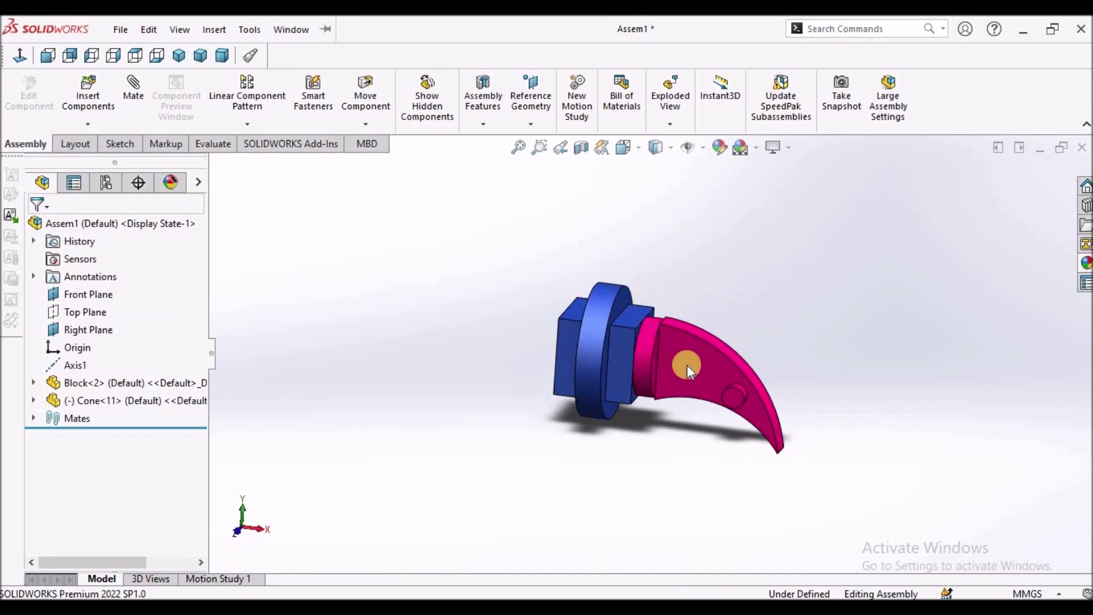
click(96, 99)
click(497, 179)
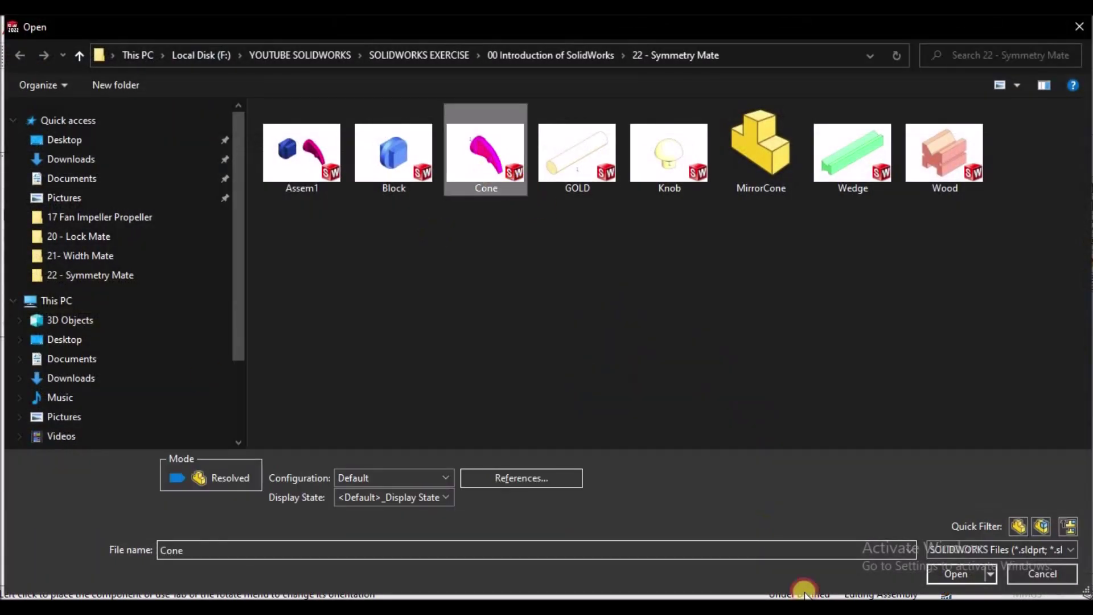
click(967, 576)
click(455, 288)
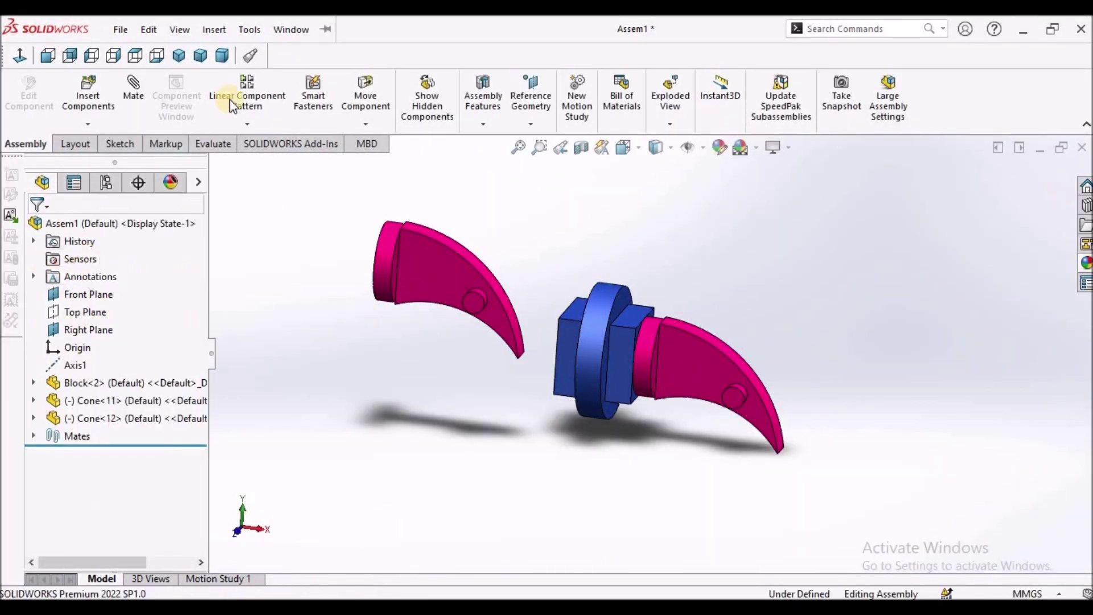
click(246, 124)
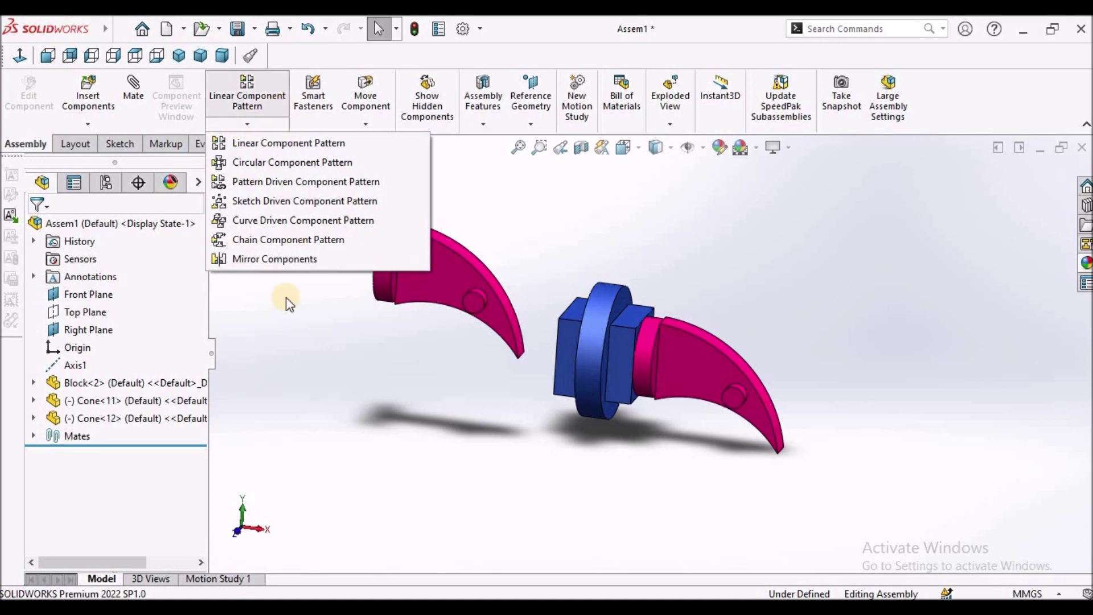
click(284, 345)
click(254, 122)
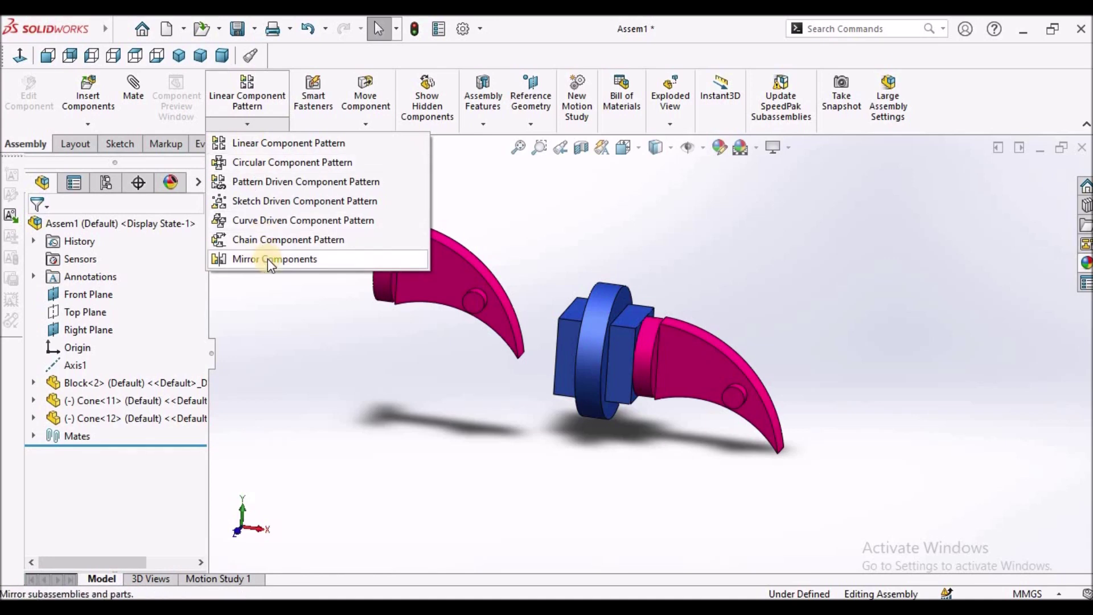
click(305, 347)
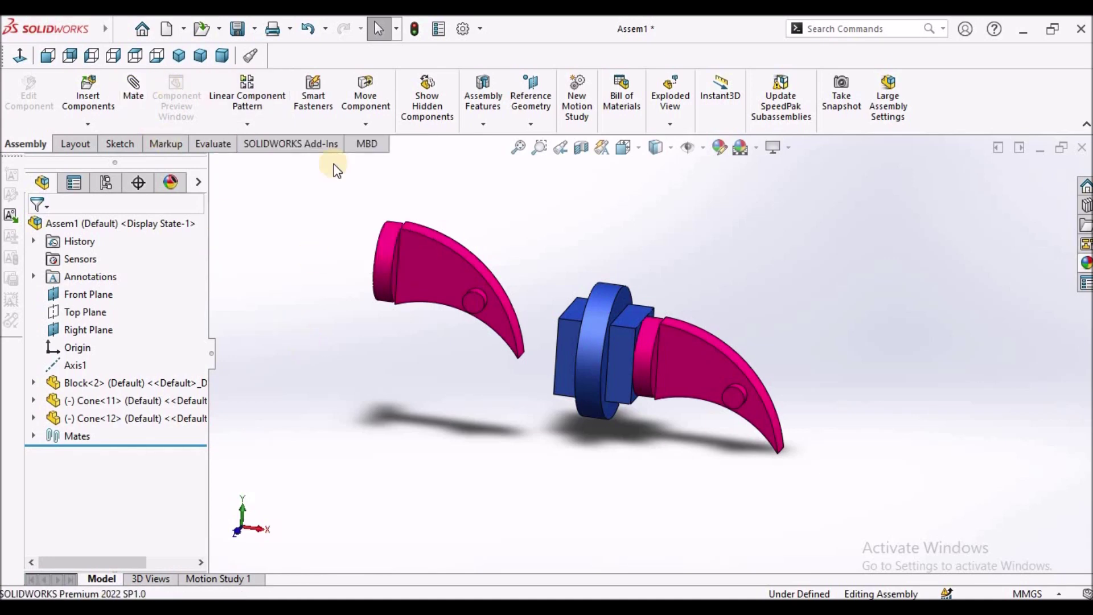
click(367, 128)
click(390, 166)
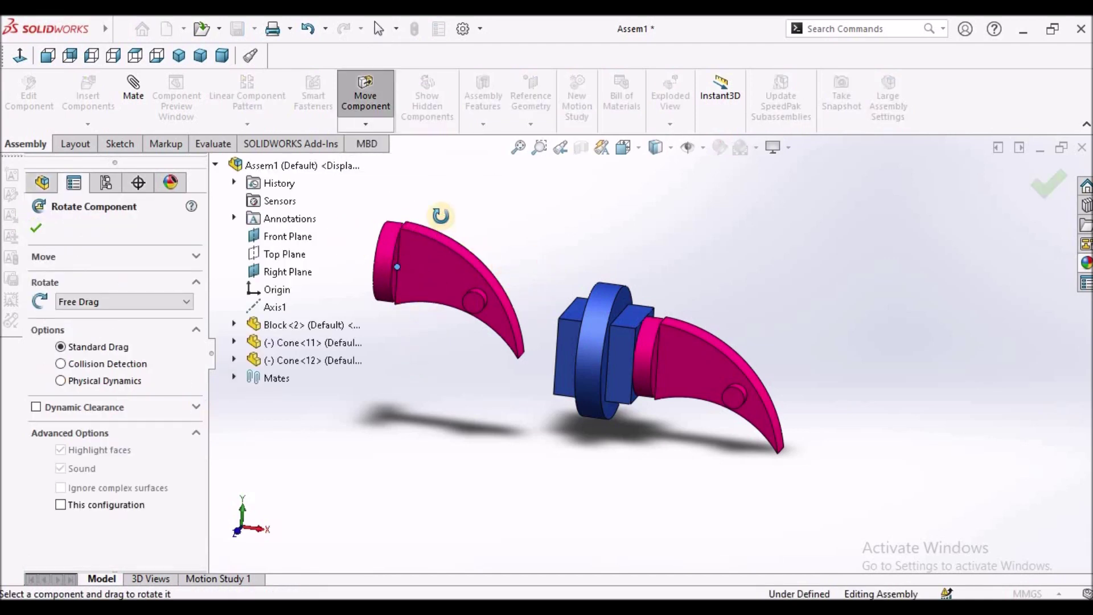
right_click(395, 197)
click(361, 196)
click(404, 260)
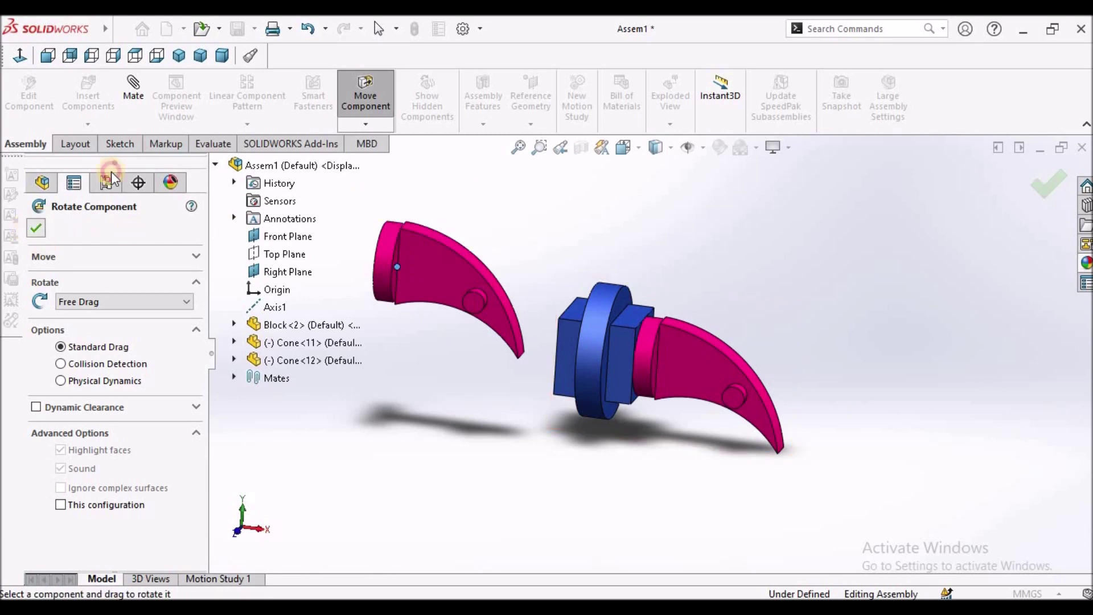
click(387, 128)
click(367, 124)
click(410, 248)
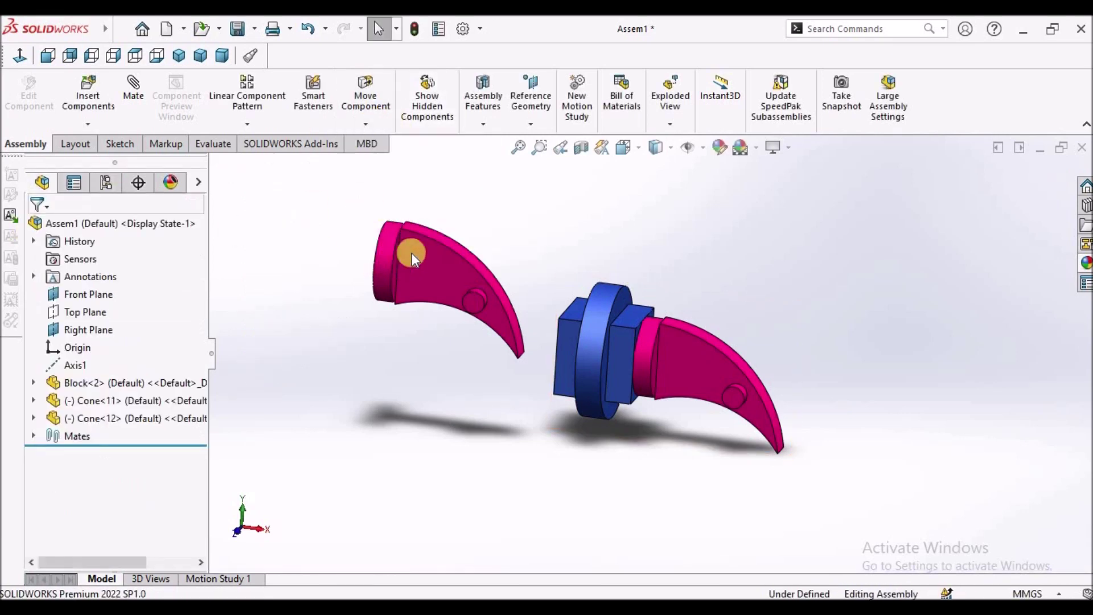
Move the second cone away from the block and freely rotate it so its round base faces the block
drag(361, 291, 381, 320)
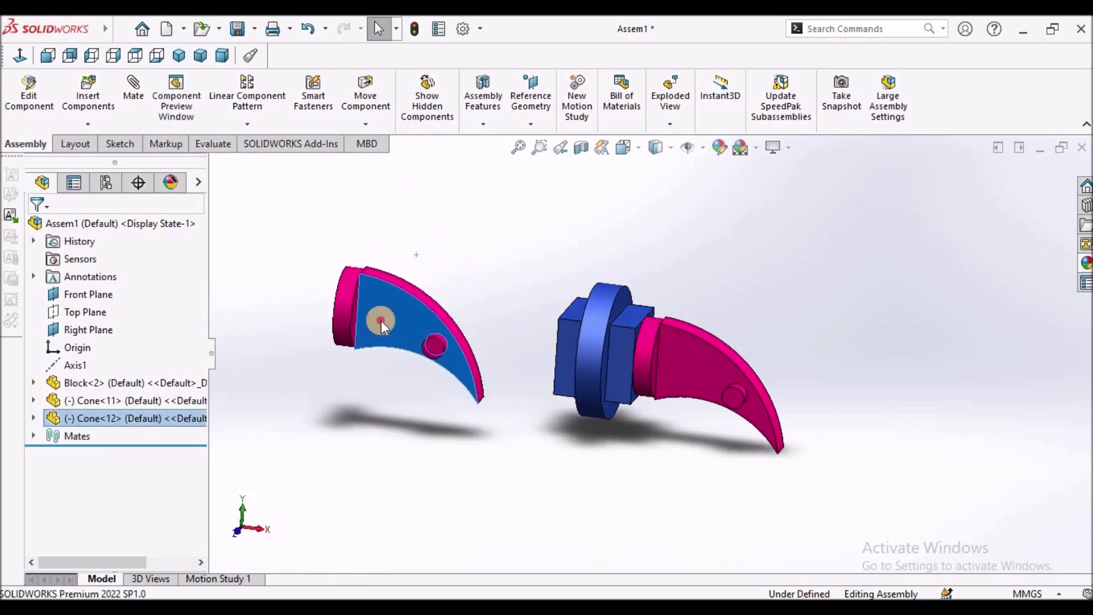
click(366, 123)
click(385, 164)
drag(450, 299, 35, 183)
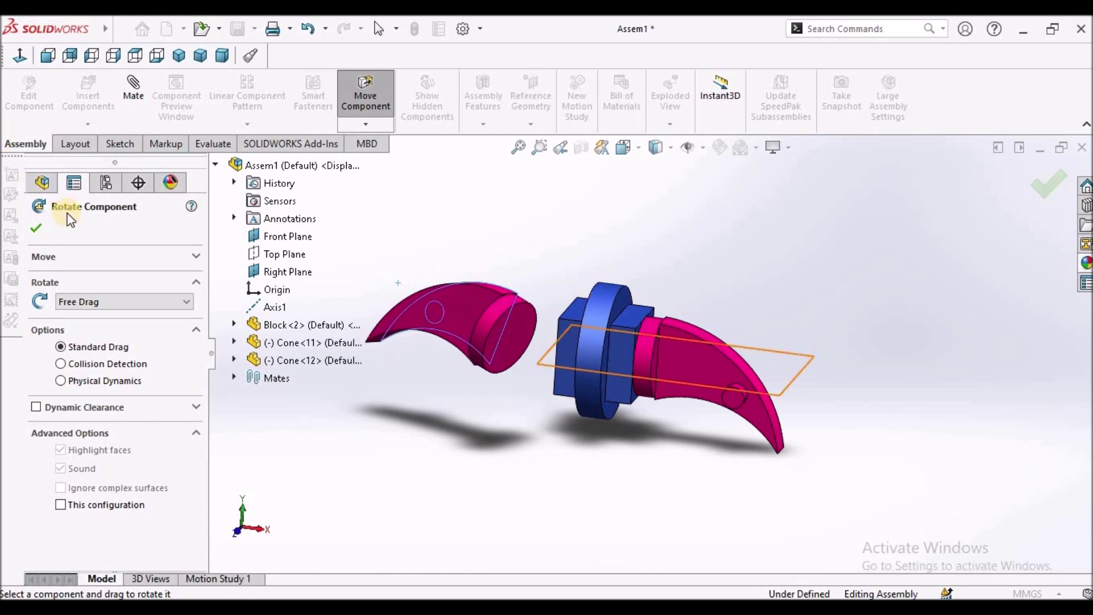
click(53, 228)
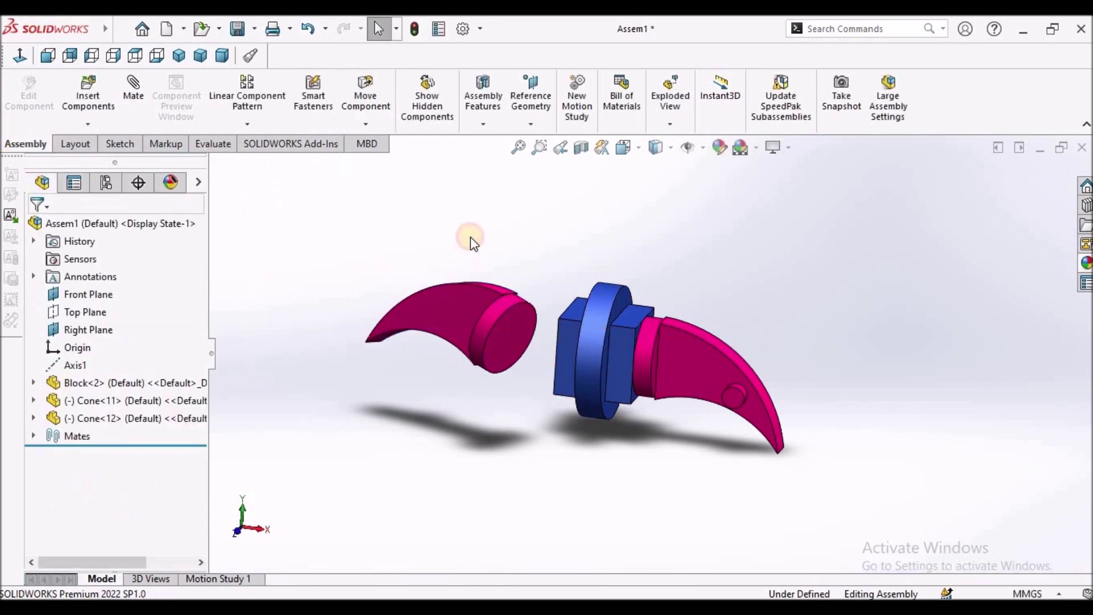
Turn on plane visibility and hide the Front Plane, keeping the assembly's Right Plane displayed
middle_drag(488, 224, 483, 251)
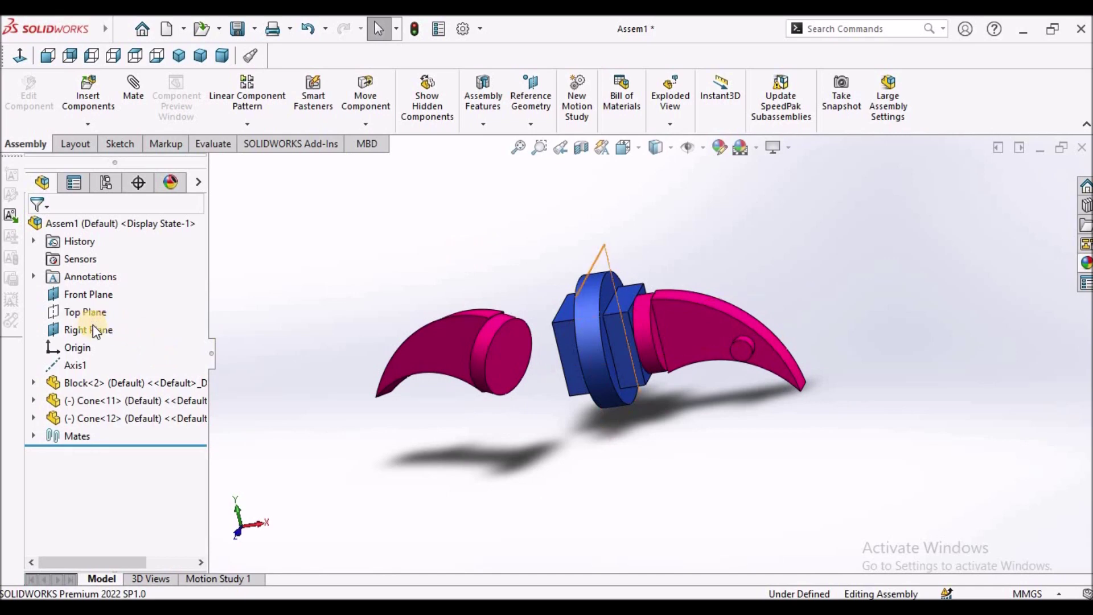
click(702, 151)
click(685, 169)
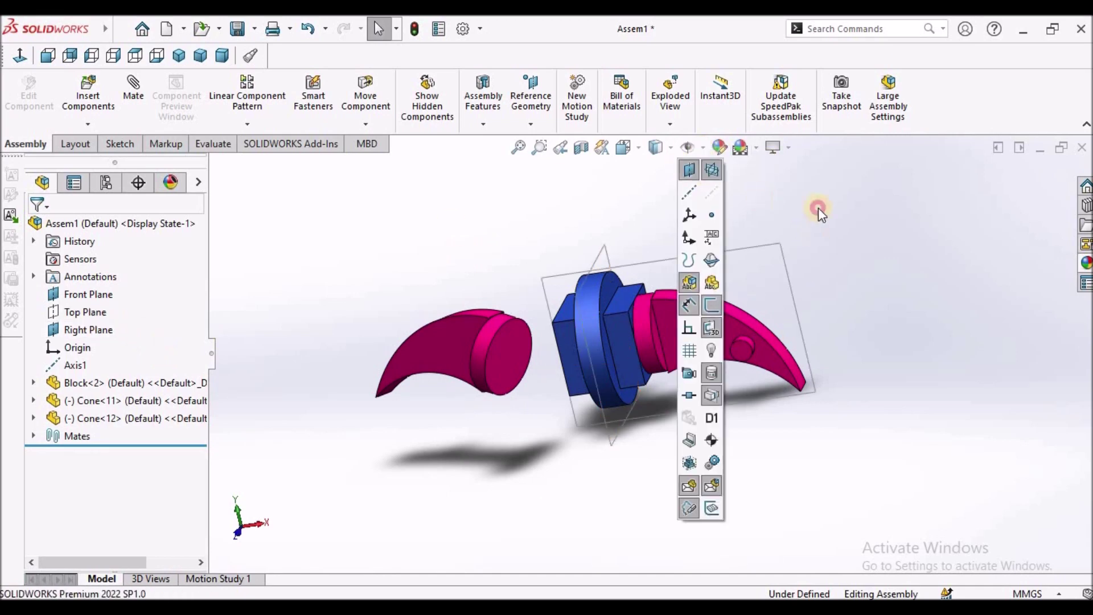
click(94, 293)
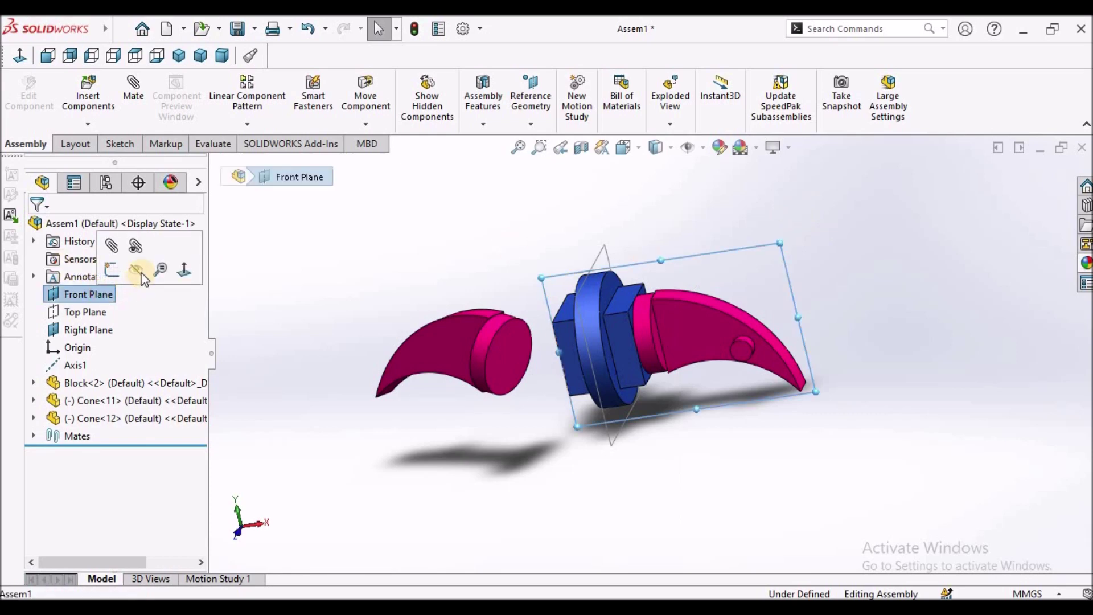
click(137, 275)
middle_drag(537, 215, 555, 256)
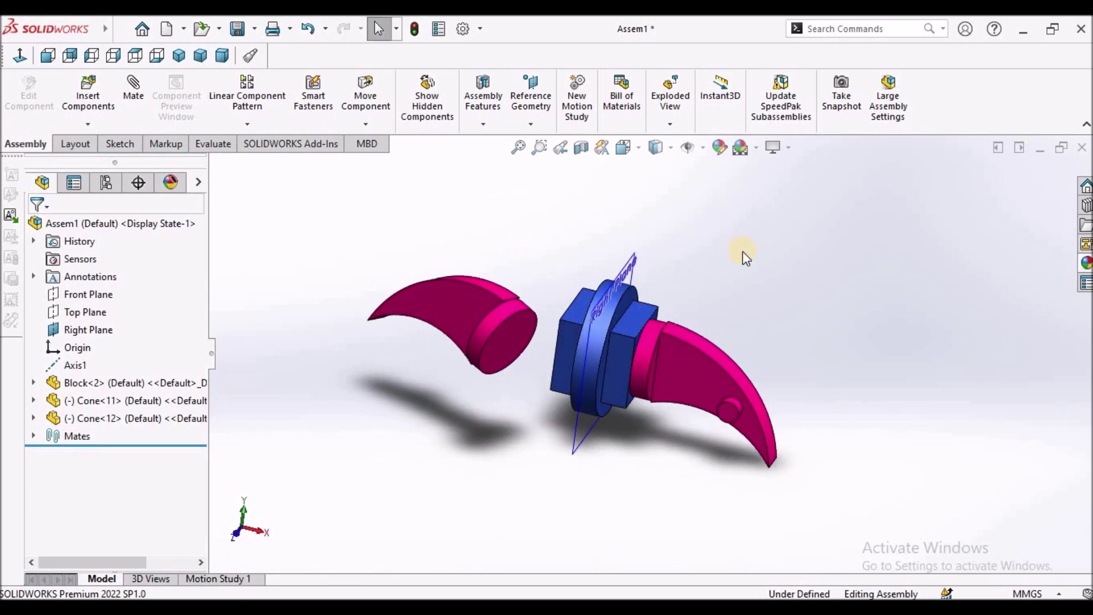
Add a concentric mate between the cylindrical bases of the two cones
click(134, 99)
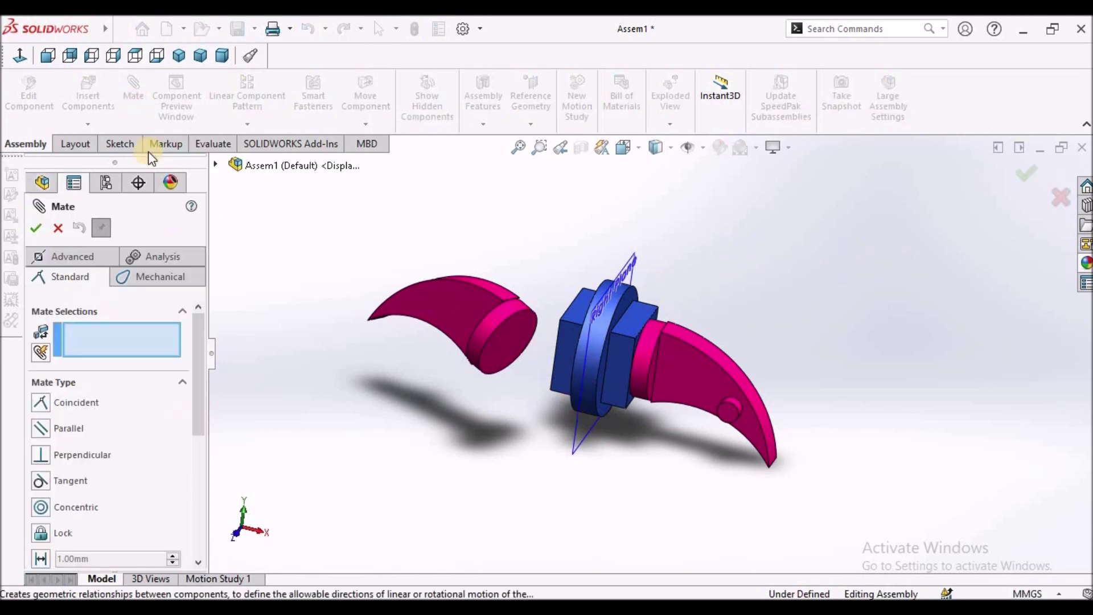
click(41, 503)
click(639, 334)
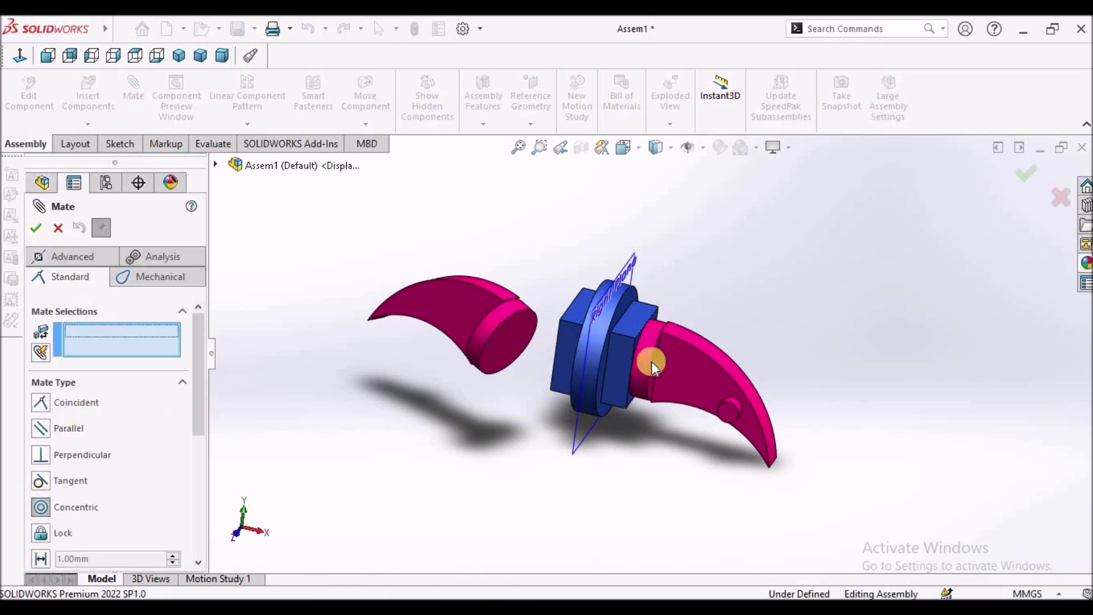
click(644, 360)
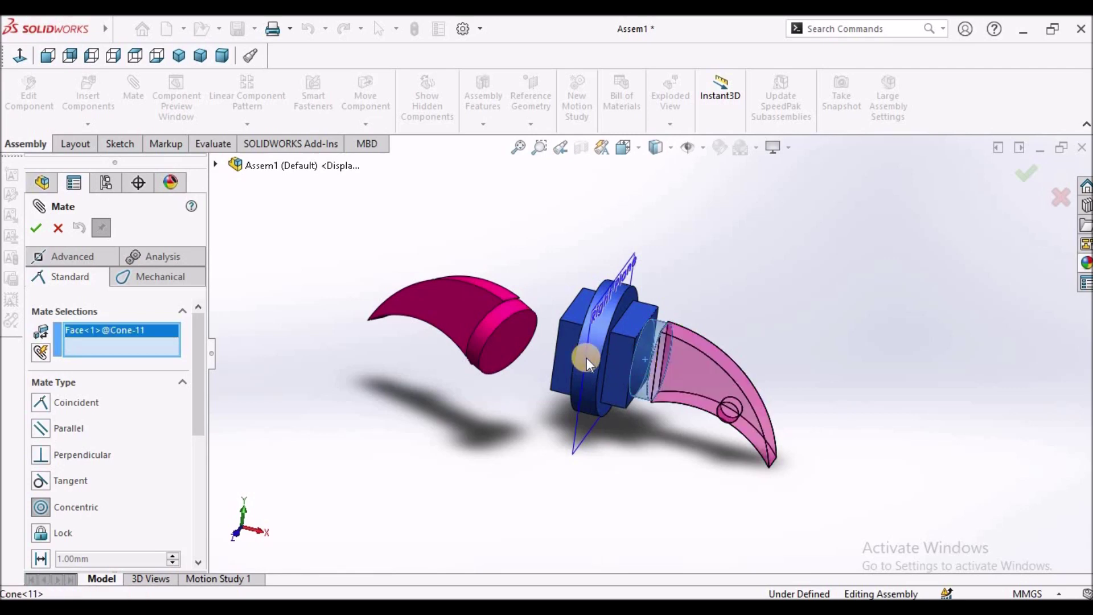
click(483, 335)
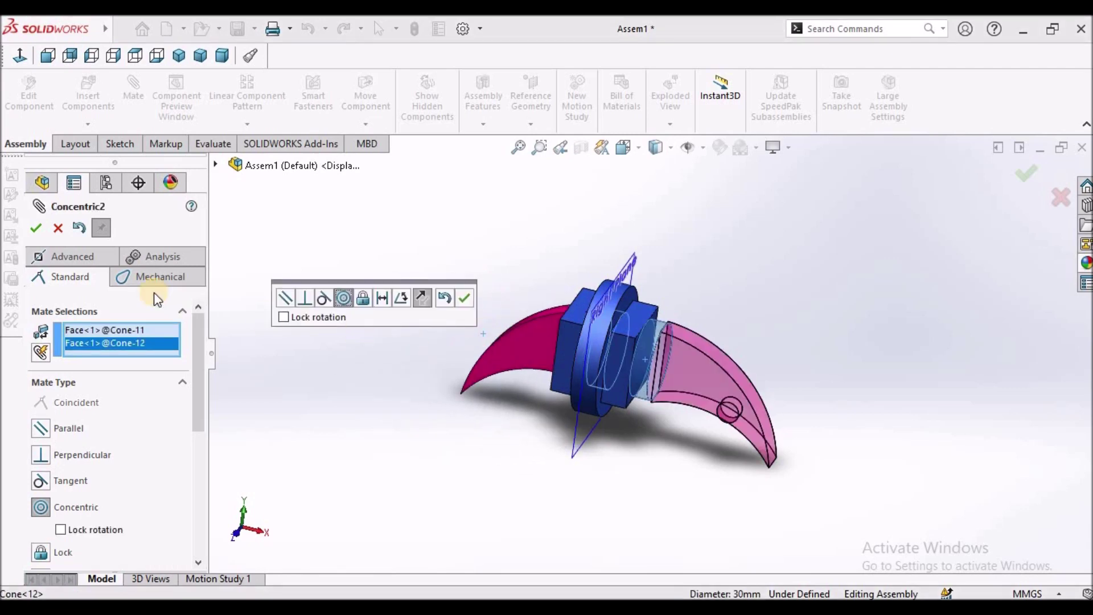
click(35, 229)
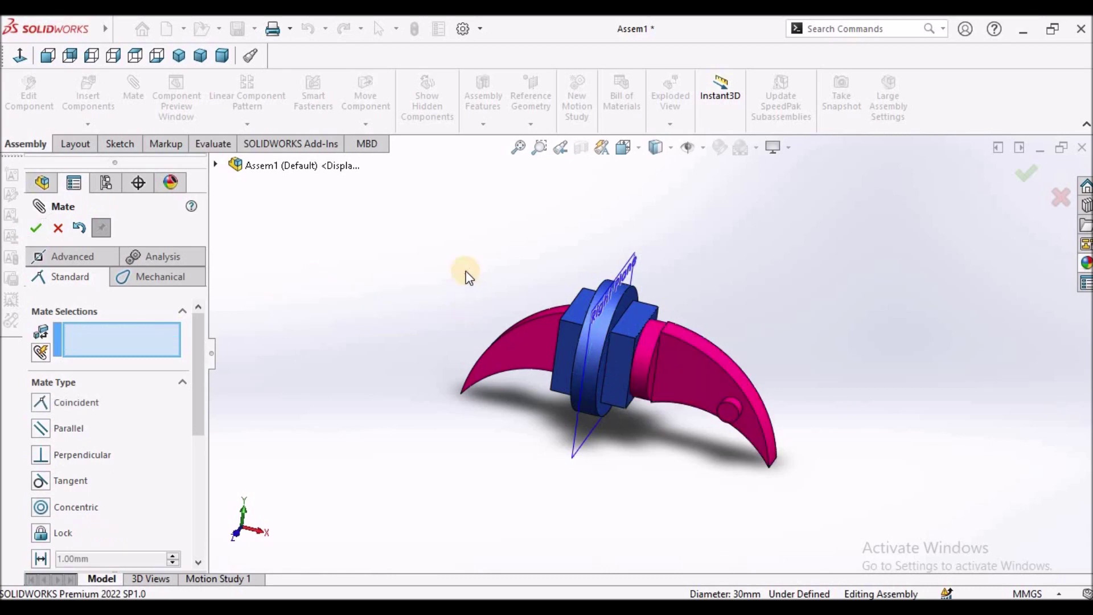
Slide the second cone away from the block and add a coincident mate between the flat side faces of the two cones
click(56, 227)
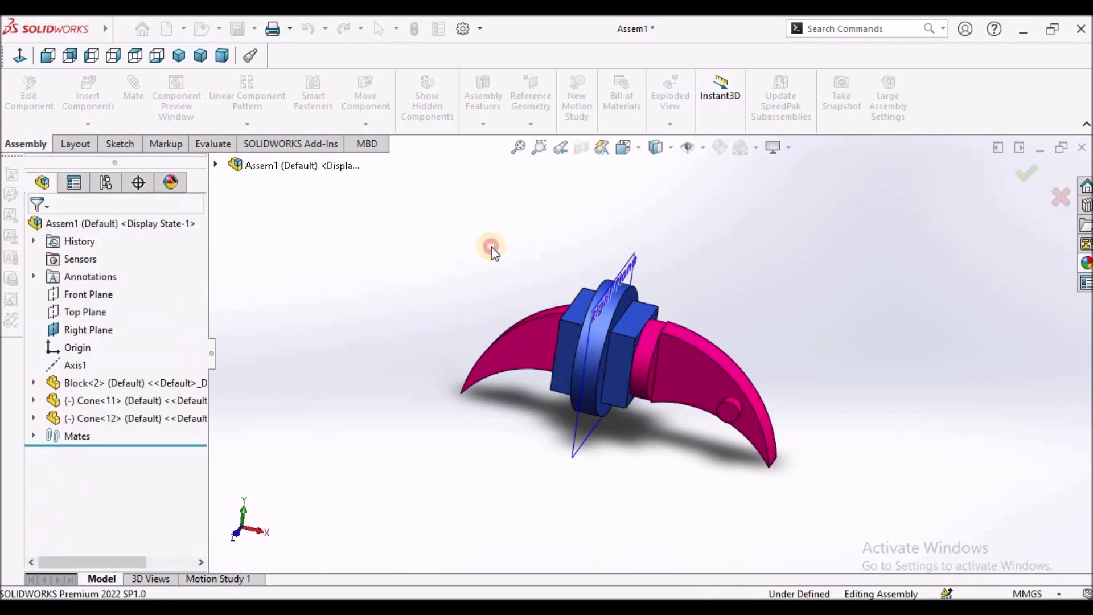
drag(527, 337, 376, 359)
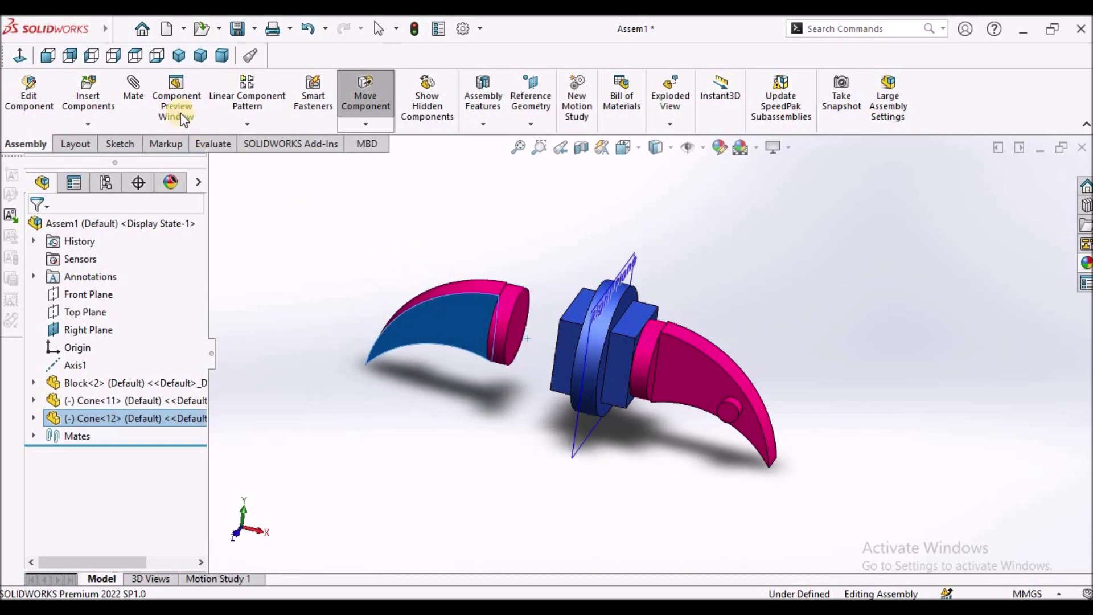
click(133, 94)
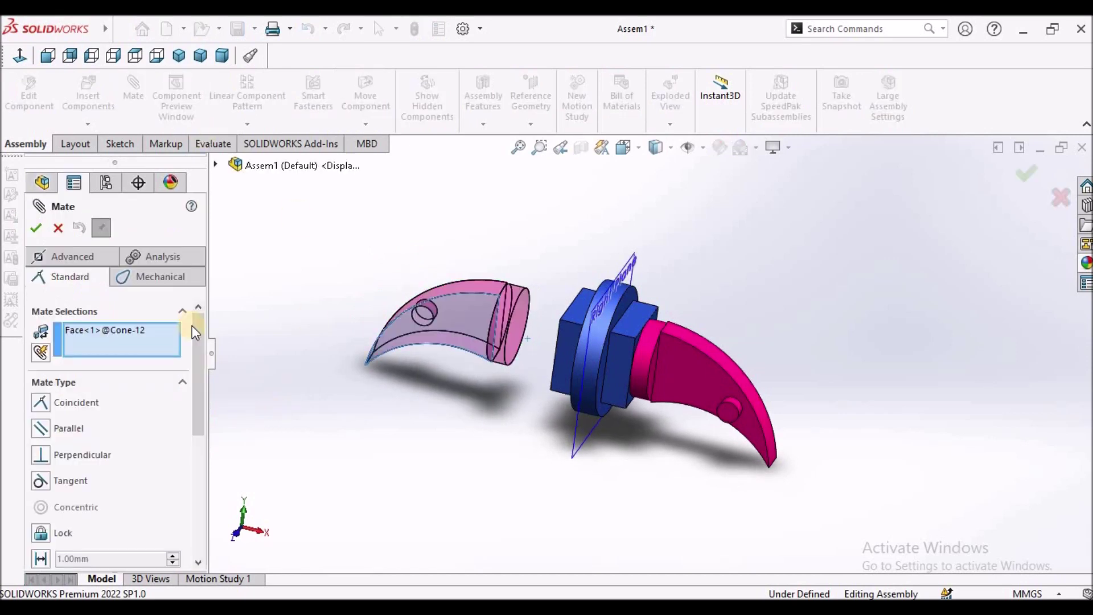
click(76, 400)
click(697, 386)
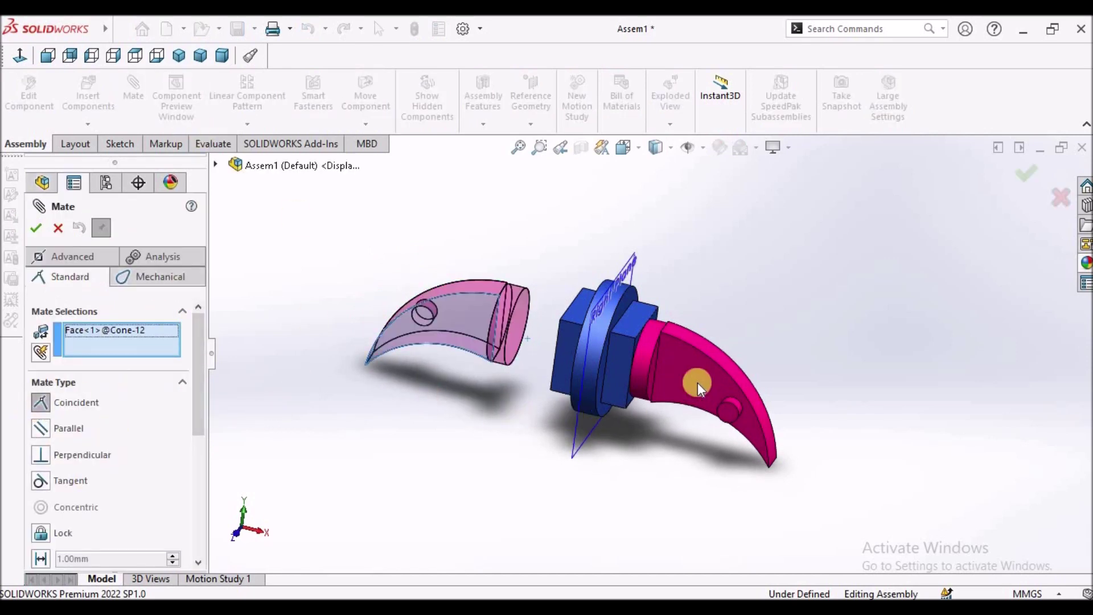
click(35, 227)
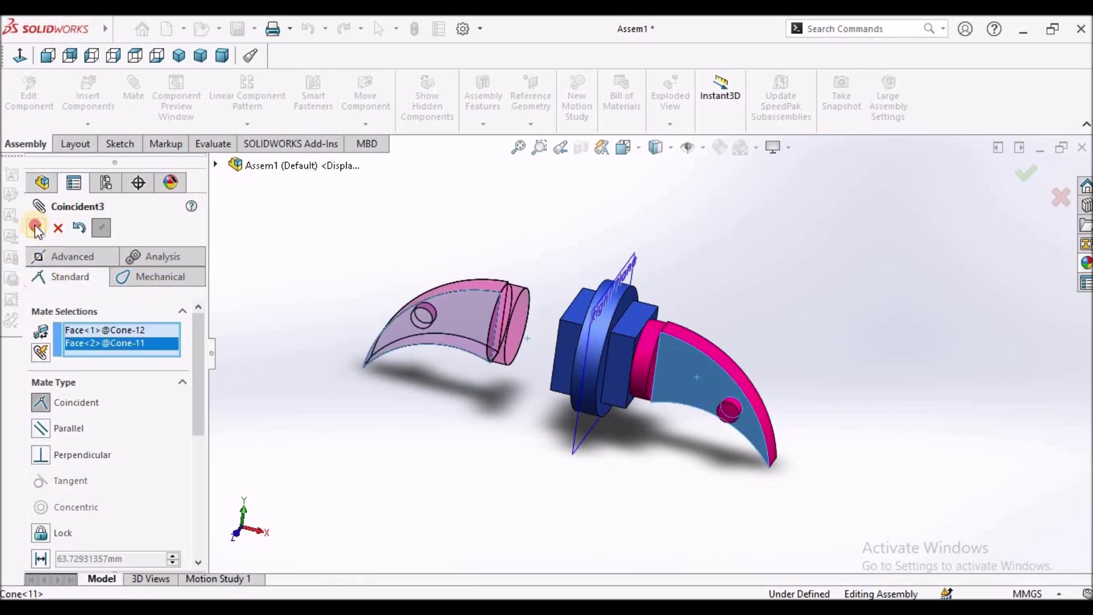
click(57, 228)
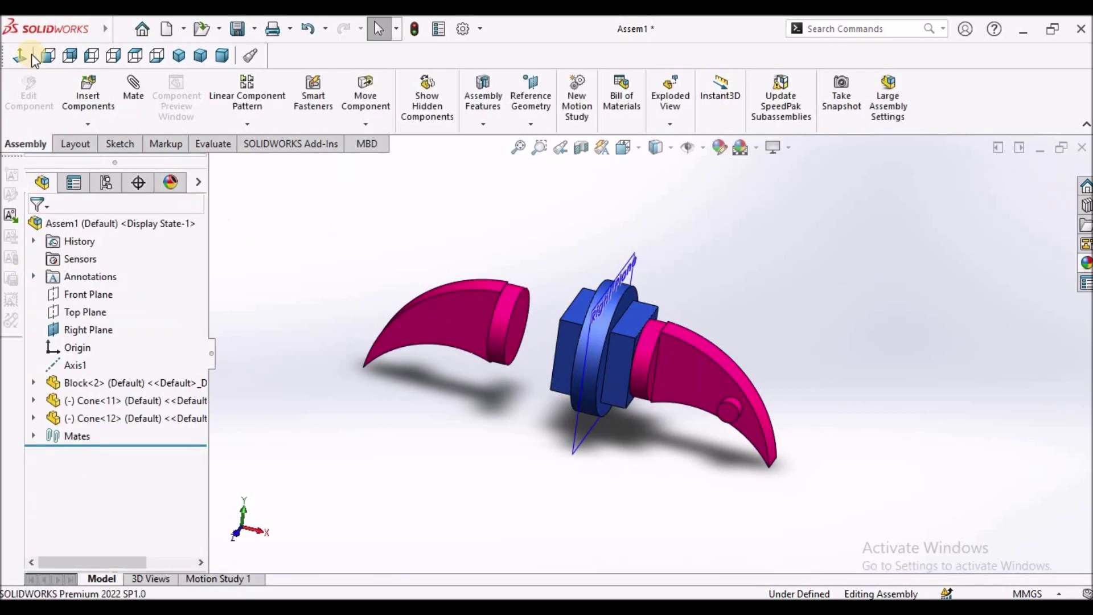
In the front view, slide the second cone along its axis, leaving a small gap between its base and the block
click(47, 56)
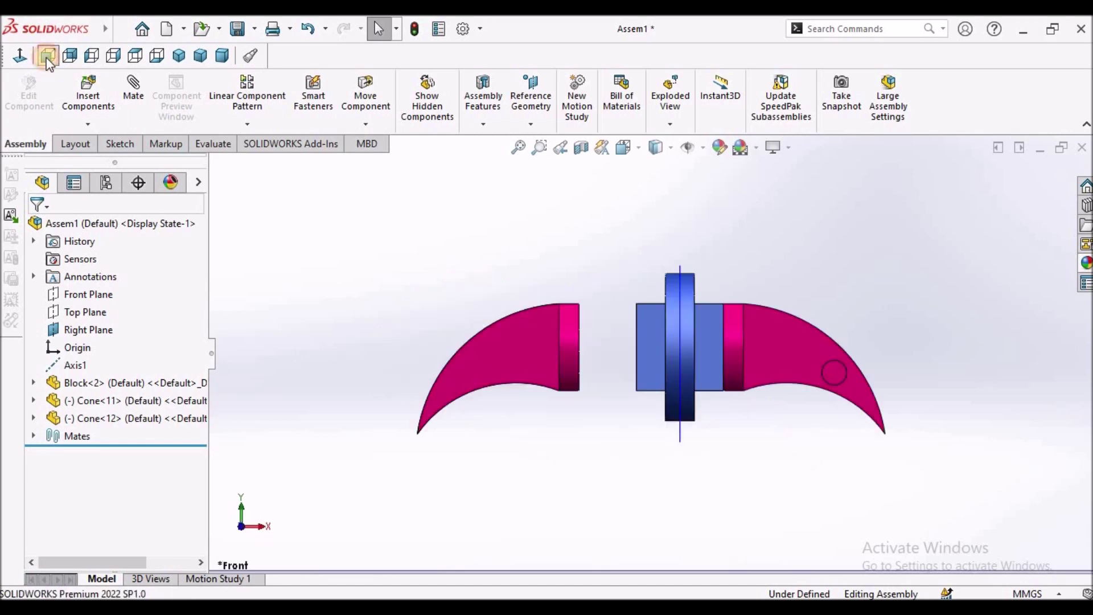
drag(524, 357, 495, 334)
mouse_move(558, 358)
mouse_down()
mouse_move(587, 356)
mouse_move(576, 357)
mouse_up()
click(442, 273)
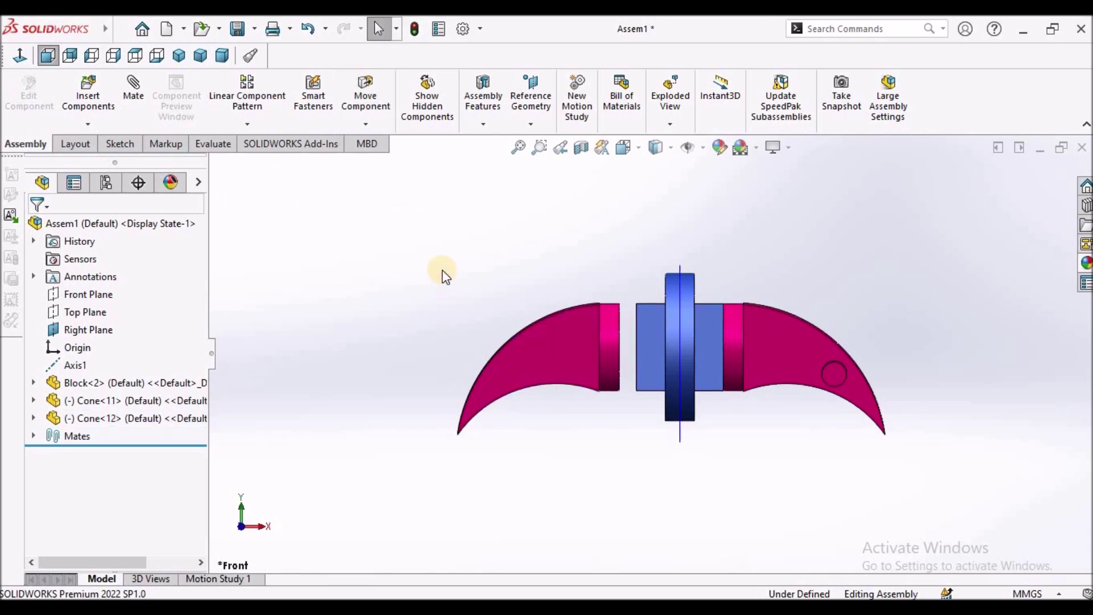
middle_drag(524, 261, 519, 321)
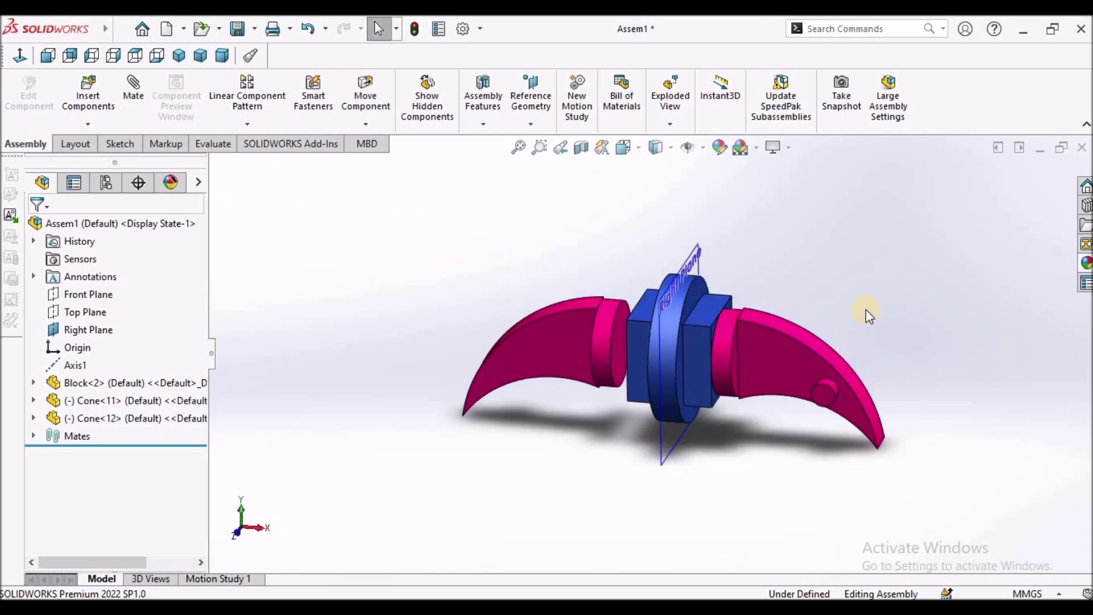
Start an advanced symmetric mate with the assembly's Right Plane as the symmetry plane
middle_drag(806, 270, 812, 295)
scroll(810, 295, down, 2)
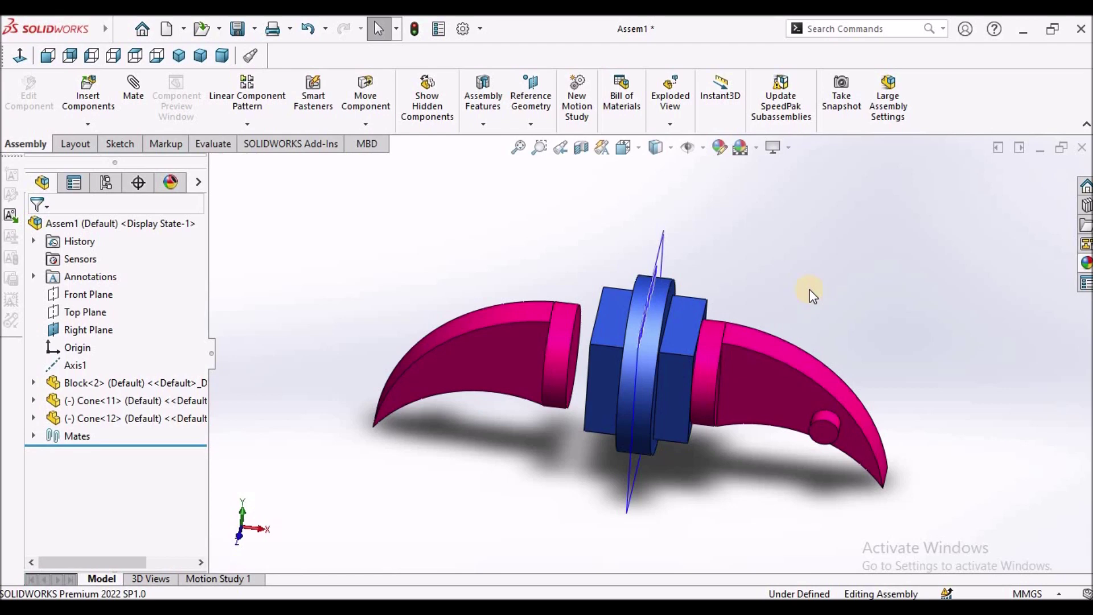
middle_drag(816, 285, 849, 271)
click(378, 29)
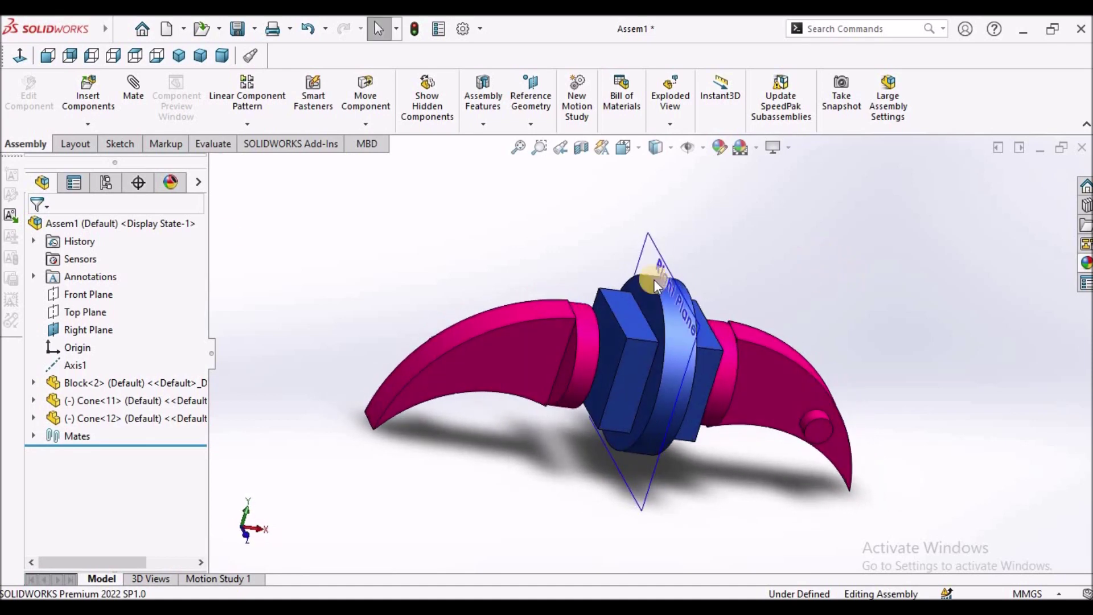
click(138, 109)
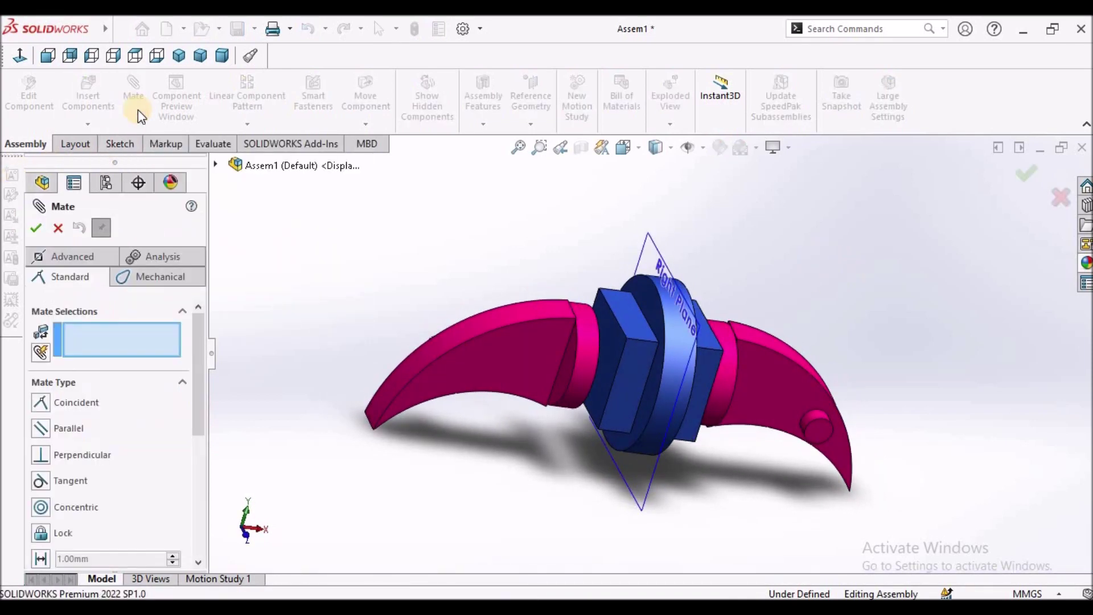
click(90, 260)
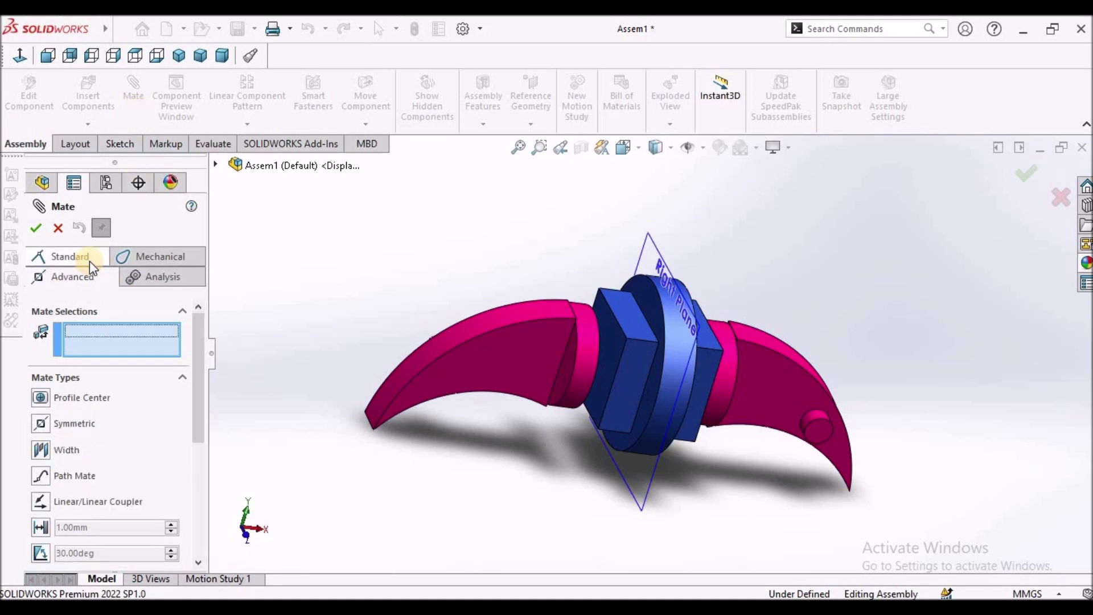
click(43, 423)
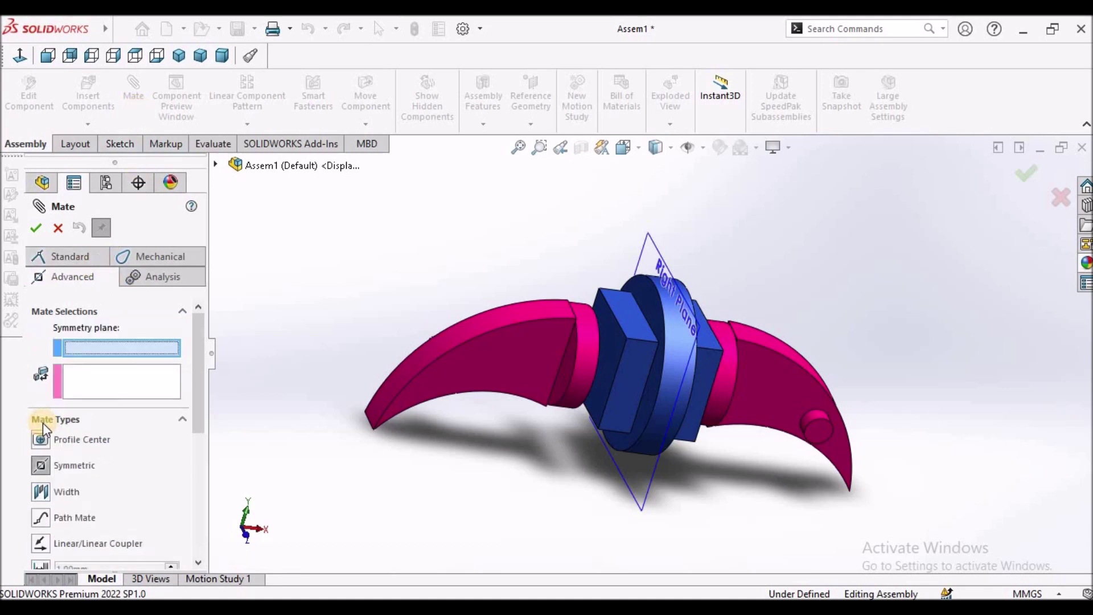
middle_drag(587, 309, 651, 296)
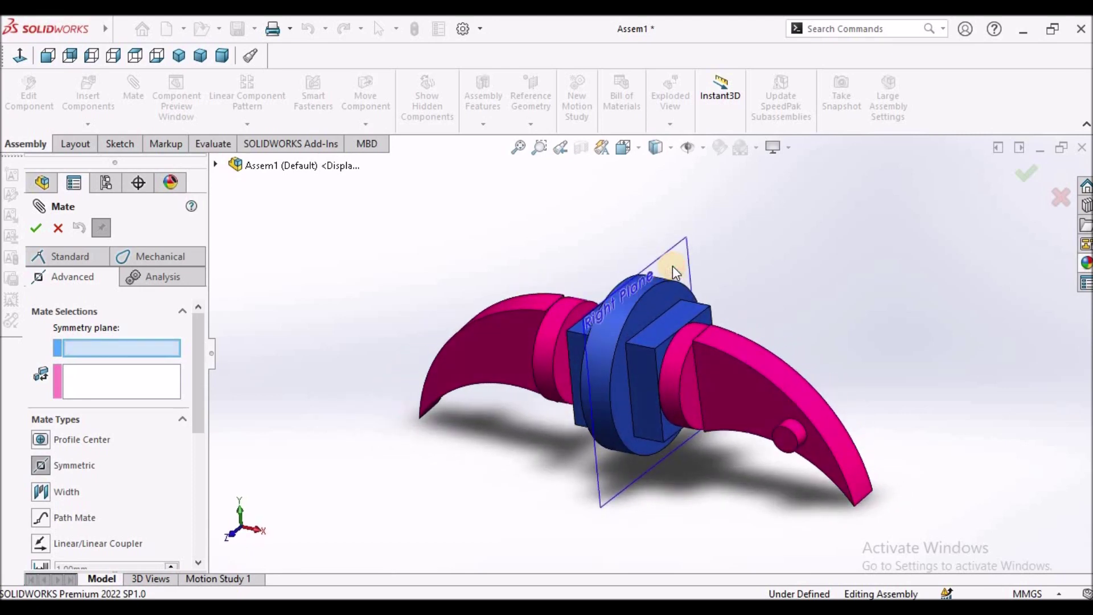
click(658, 258)
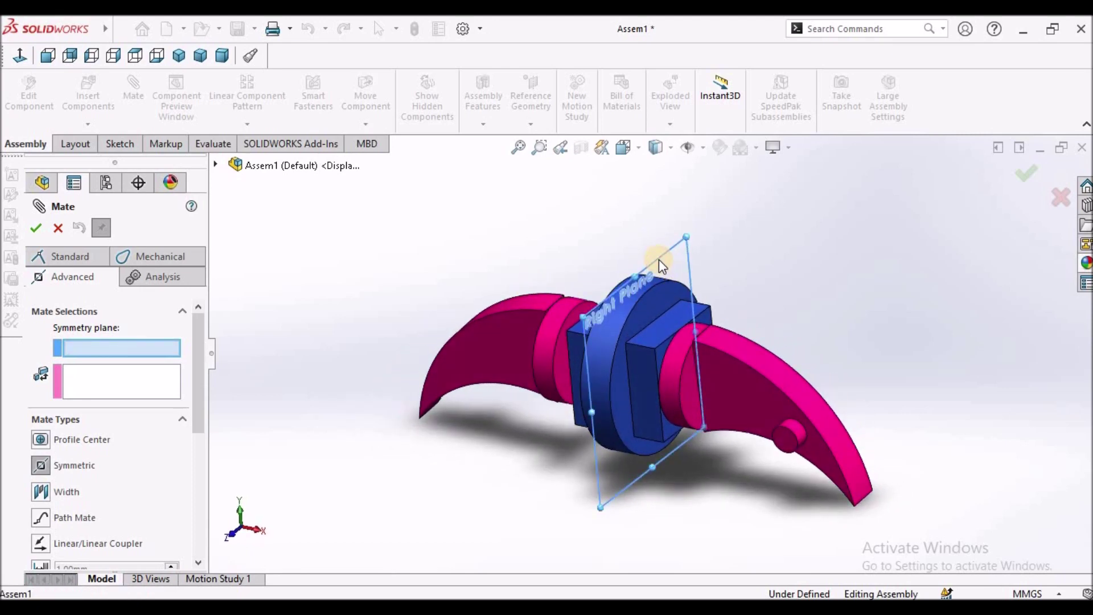
Pick the second cone's round base face as the first entity of the symmetric mate
middle_drag(797, 317, 616, 359)
scroll(613, 361, down, 5)
click(487, 380)
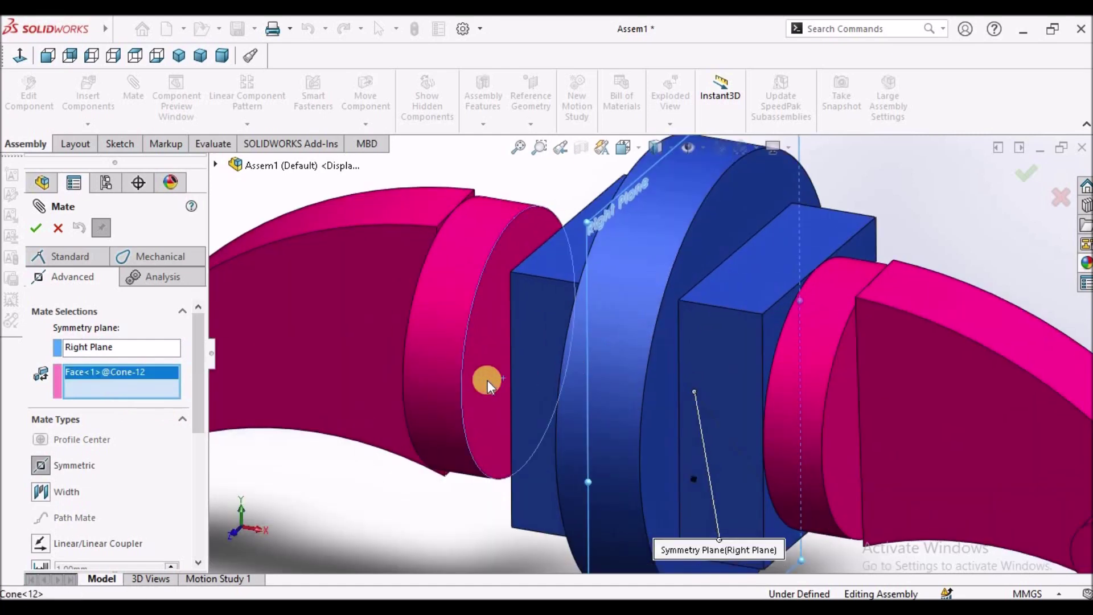
scroll(732, 370, up, 5)
middle_drag(732, 370, 775, 378)
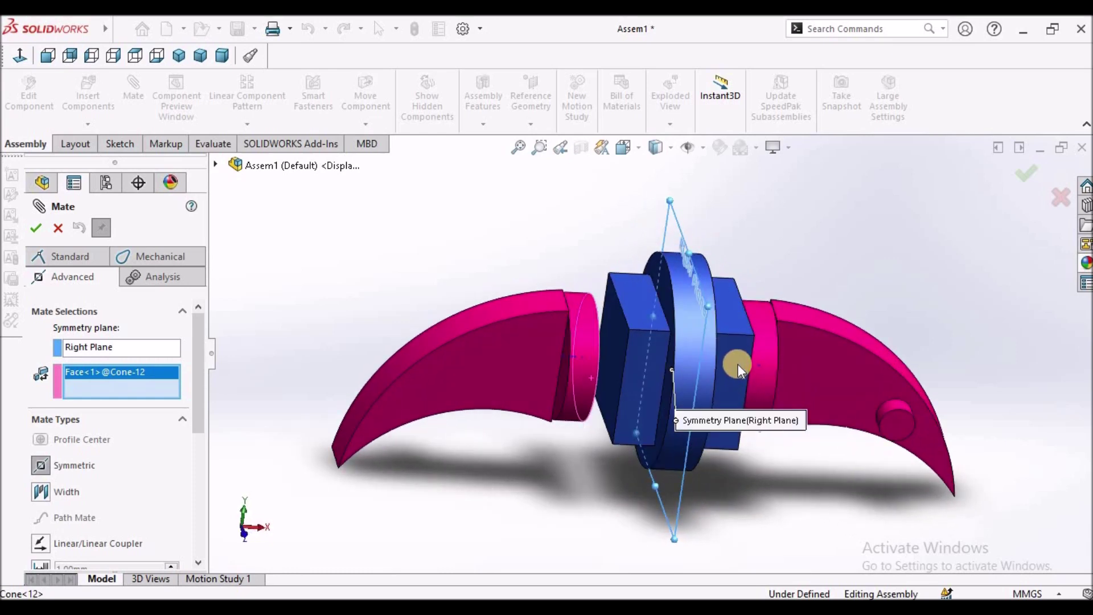
Use Select Other to pick the first cone's hidden round base face as the second entity and accept the symmetric mate
right_click(739, 358)
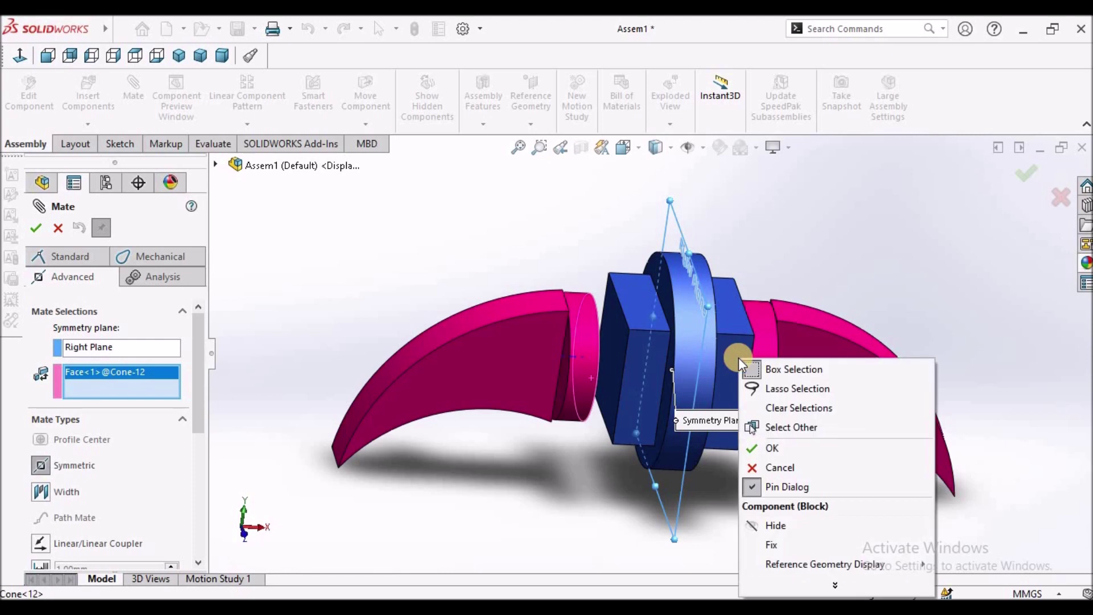
click(783, 432)
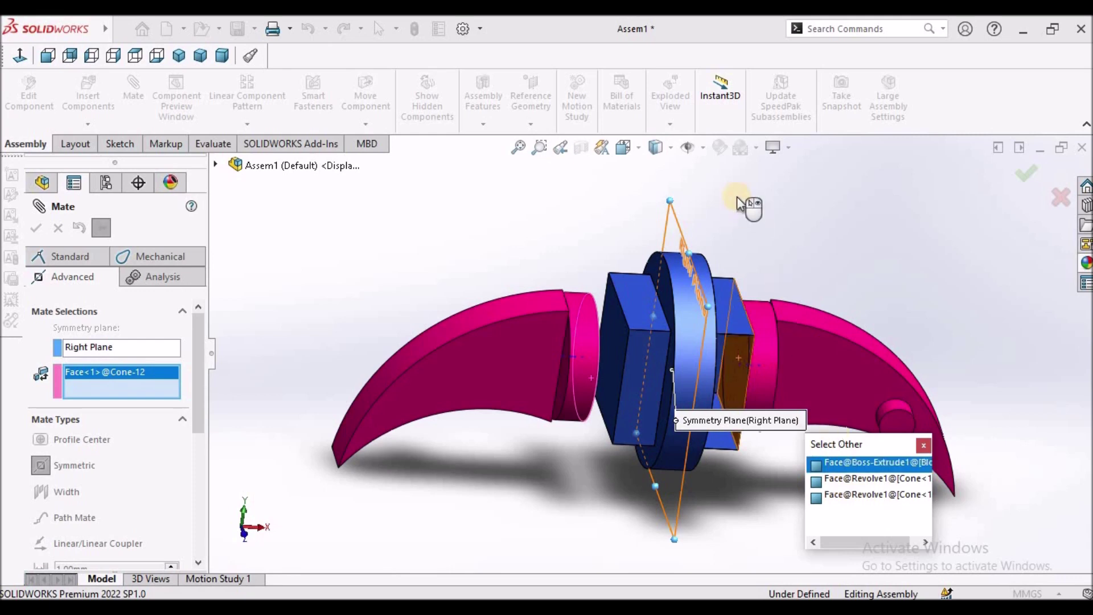
mouse_move(744, 215)
middle_down()
mouse_move(759, 216)
mouse_move(746, 226)
middle_up()
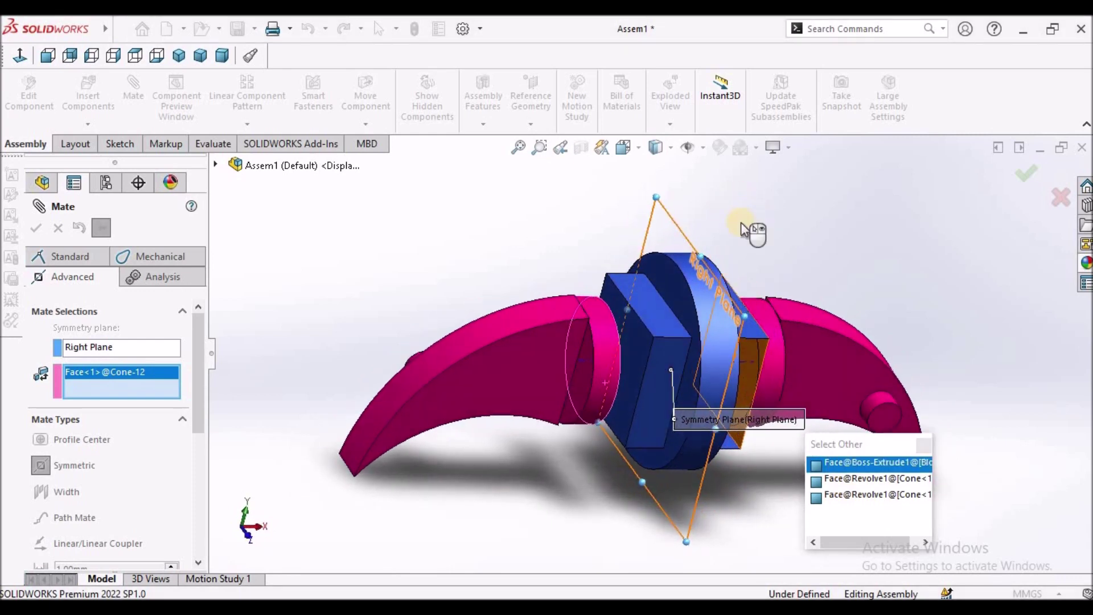
scroll(785, 280, down, 3)
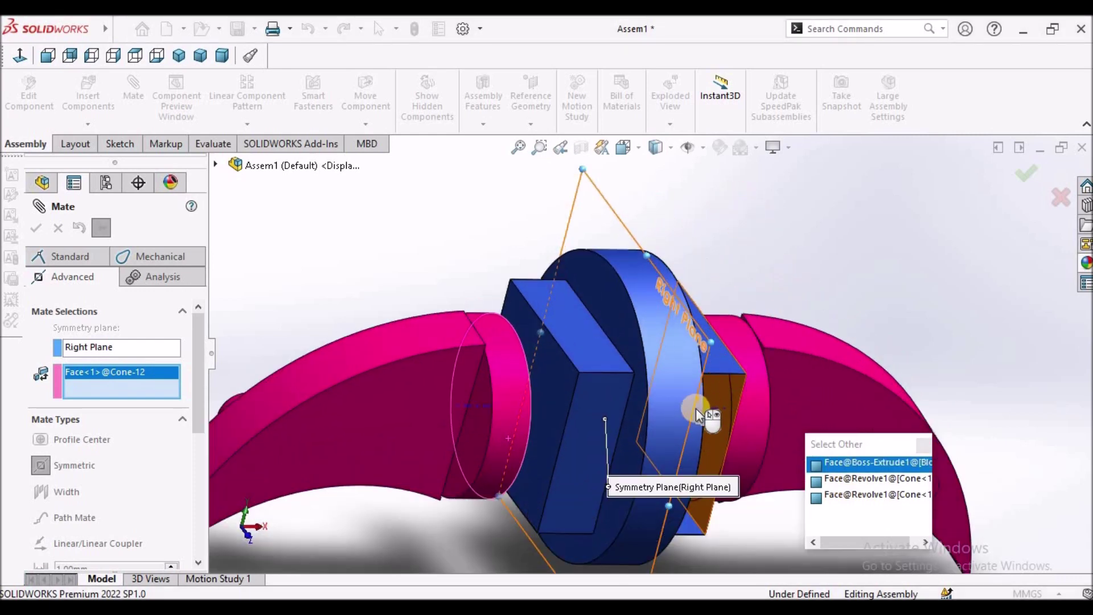
middle_drag(699, 382, 706, 387)
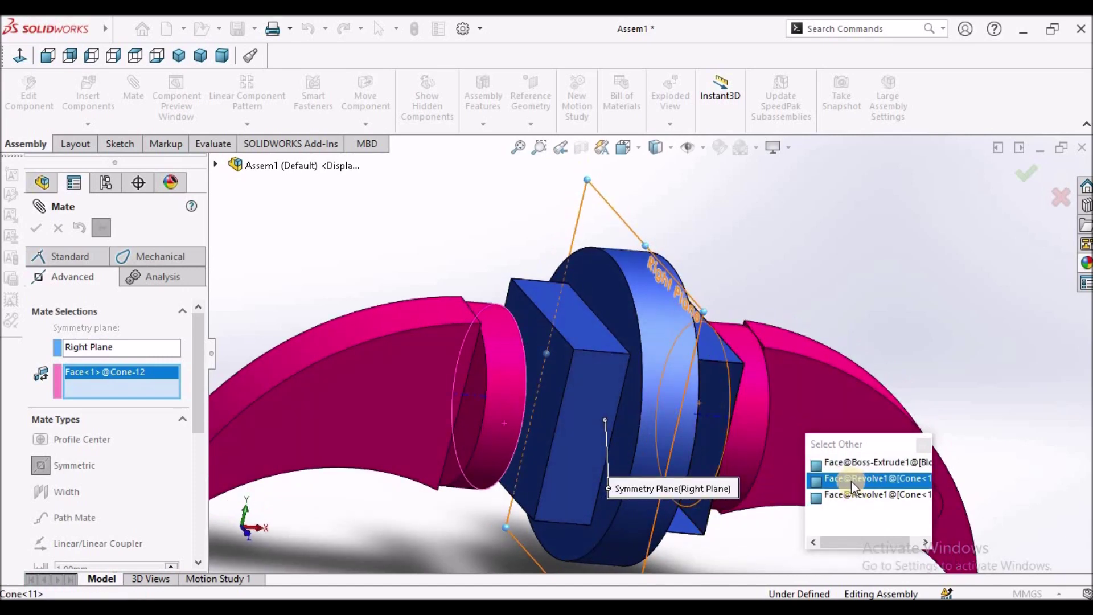
click(842, 484)
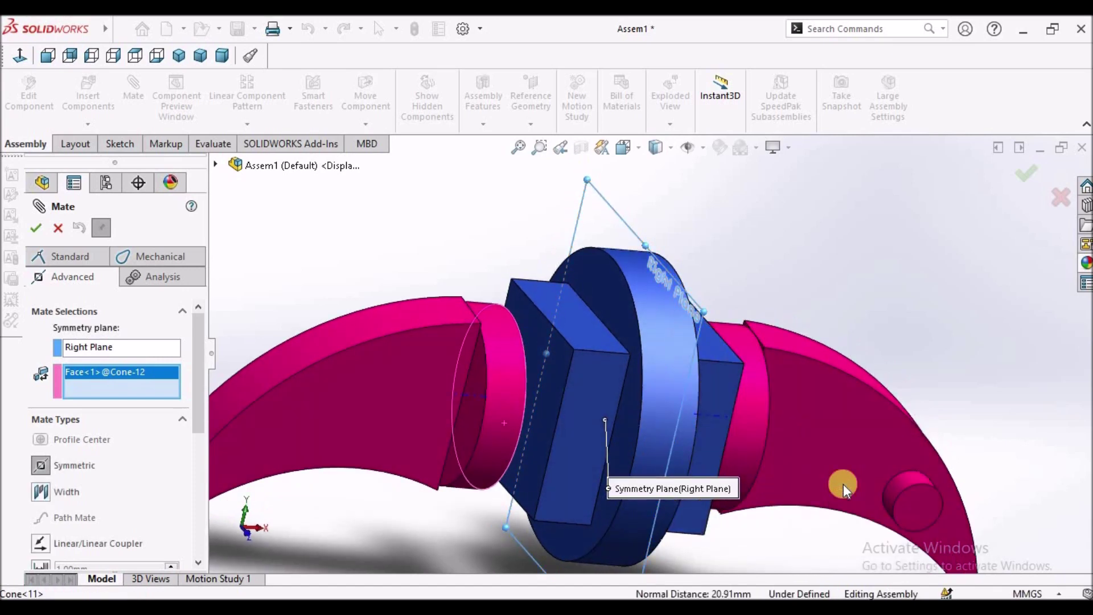
scroll(468, 254, up, 5)
middle_drag(471, 254, 443, 249)
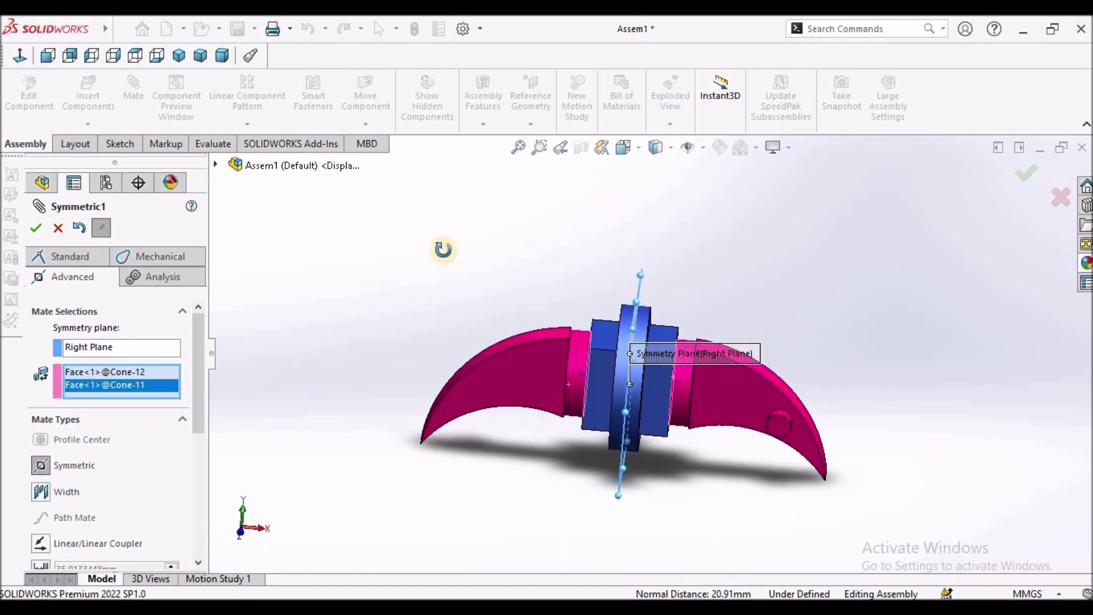
click(50, 226)
click(50, 226)
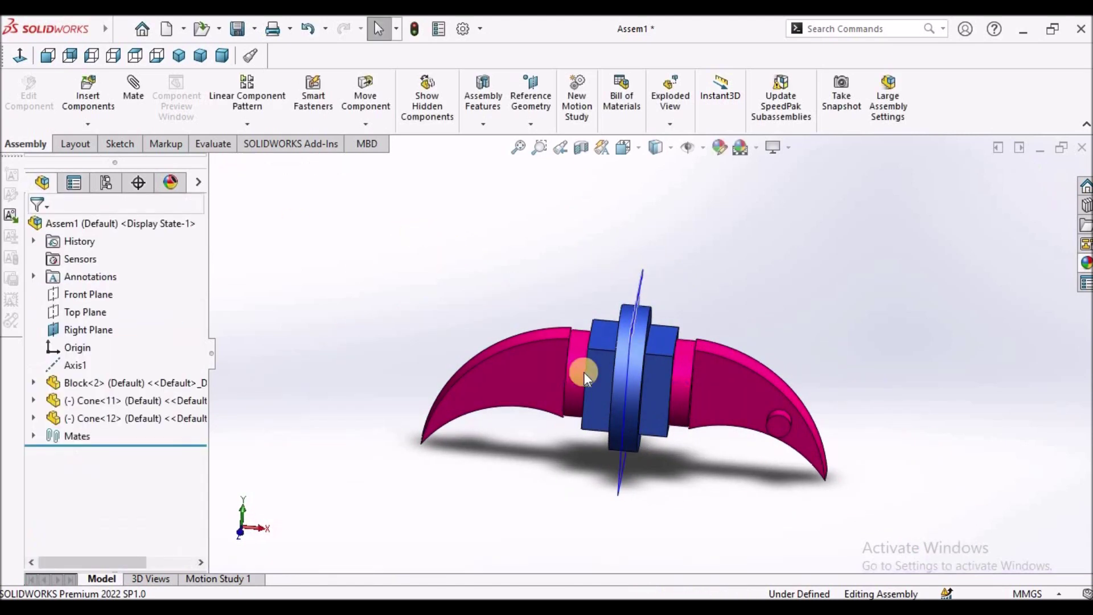
Try to slide the second cone away from the block to test the symmetric mate, and set the dimetric view
drag(561, 383, 509, 376)
key(Escape)
click(417, 278)
mouse_move(613, 339)
middle_down()
mouse_move(619, 404)
mouse_move(621, 341)
middle_up()
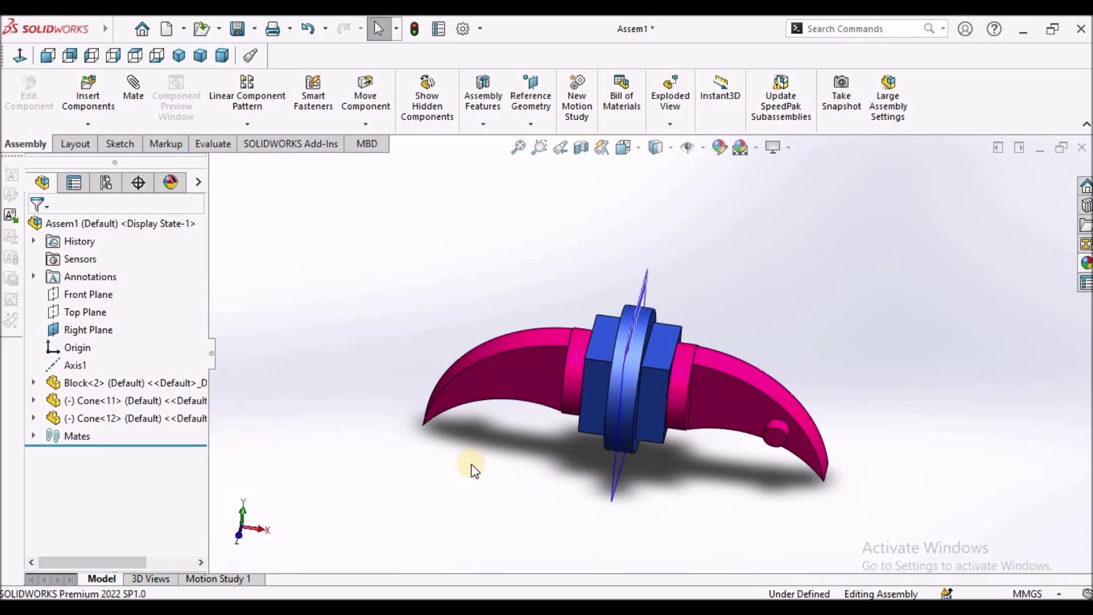
click(222, 55)
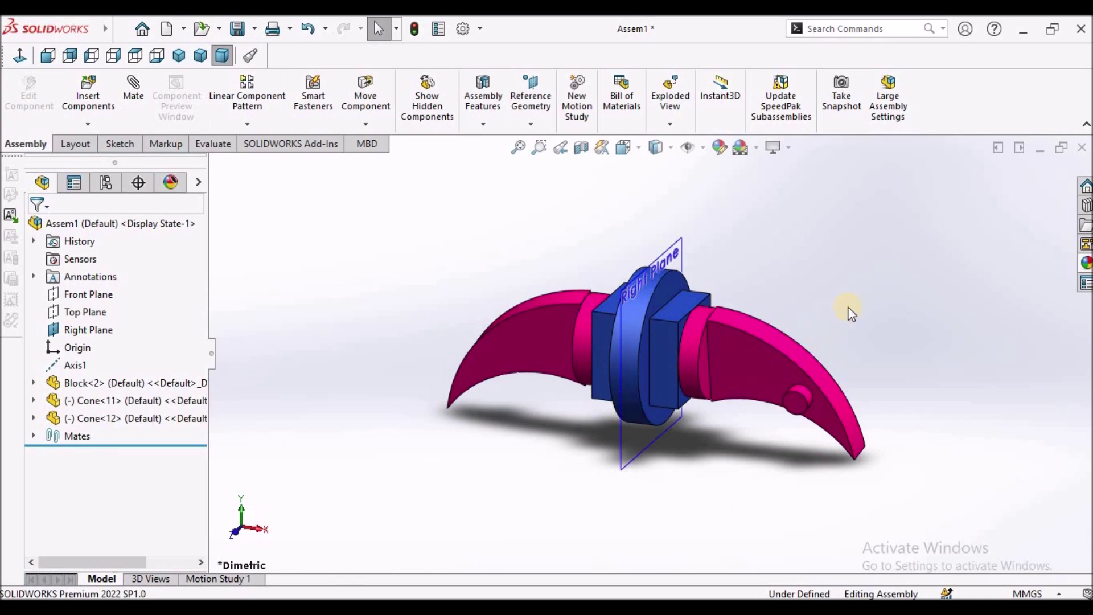
Suppress the coincident mate between the block and the first cone, restoring the mistakenly suppressed mate between the block and the origin
click(34, 436)
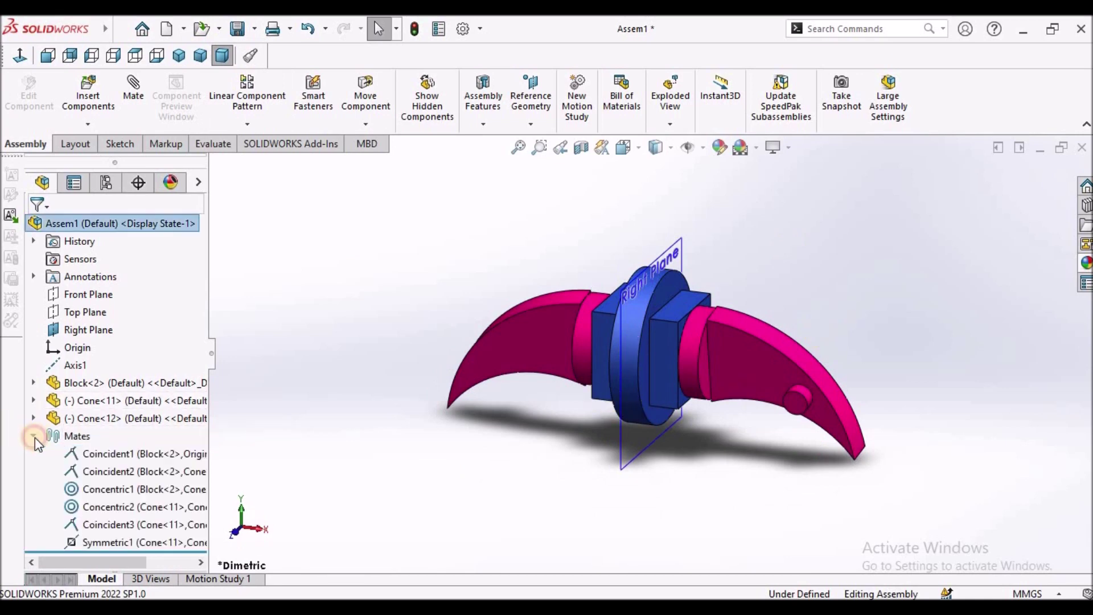
click(99, 454)
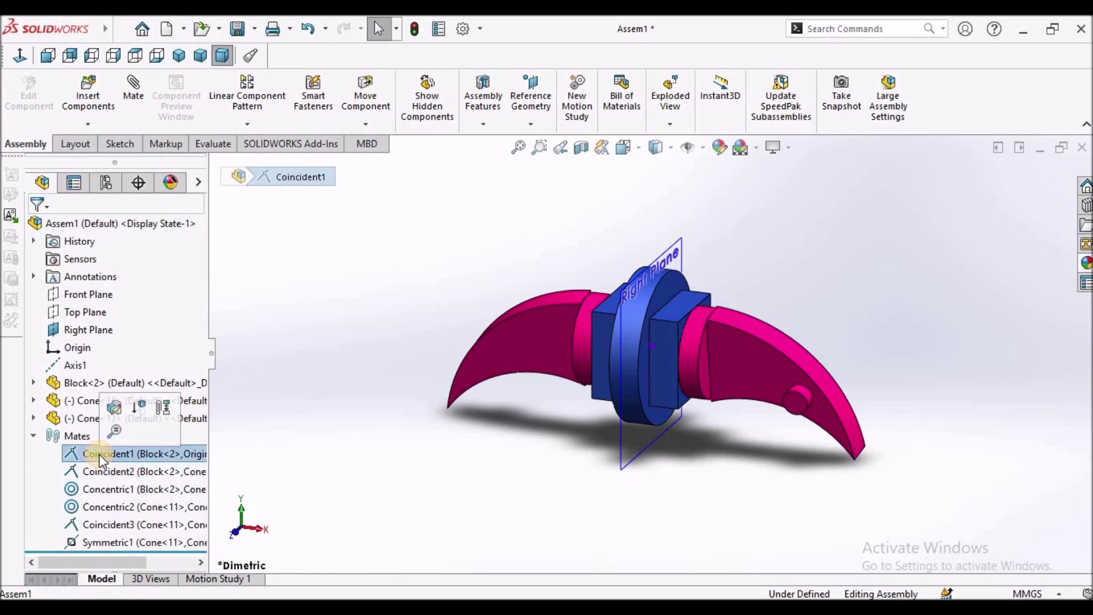
click(138, 409)
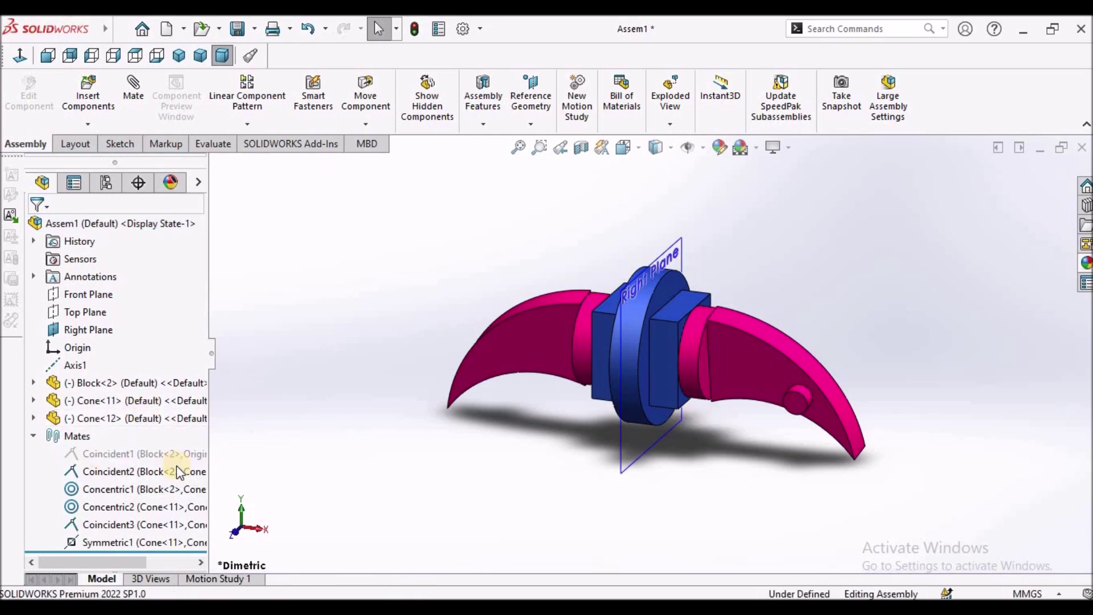
right_click(132, 455)
key(Escape)
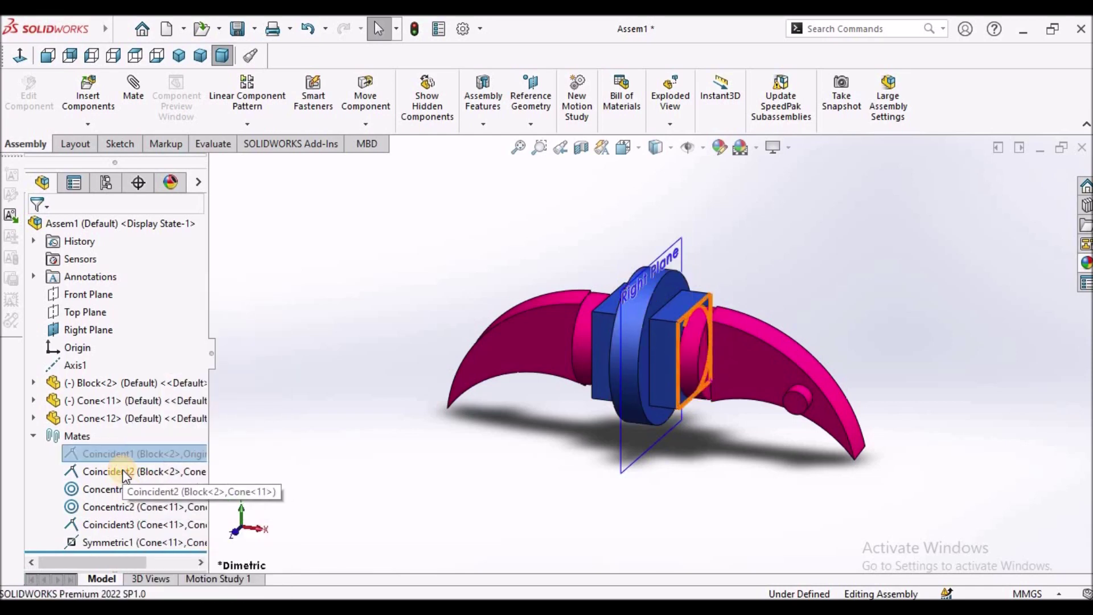
click(123, 472)
click(163, 423)
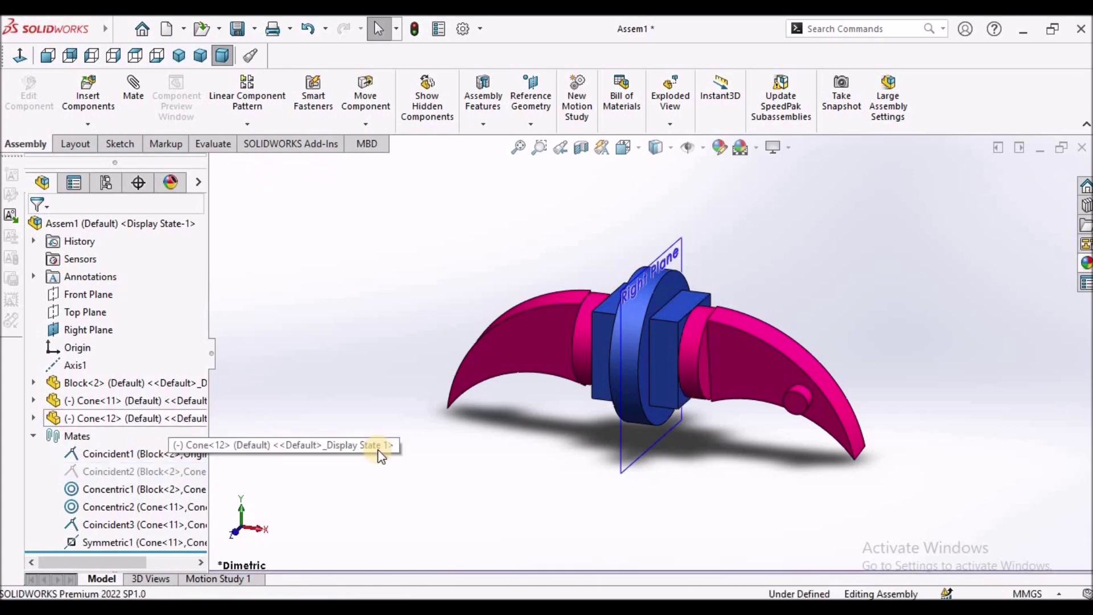
Slide the first cone away from the block and set the front view to test the symmetric movement of both cones
drag(735, 361, 757, 363)
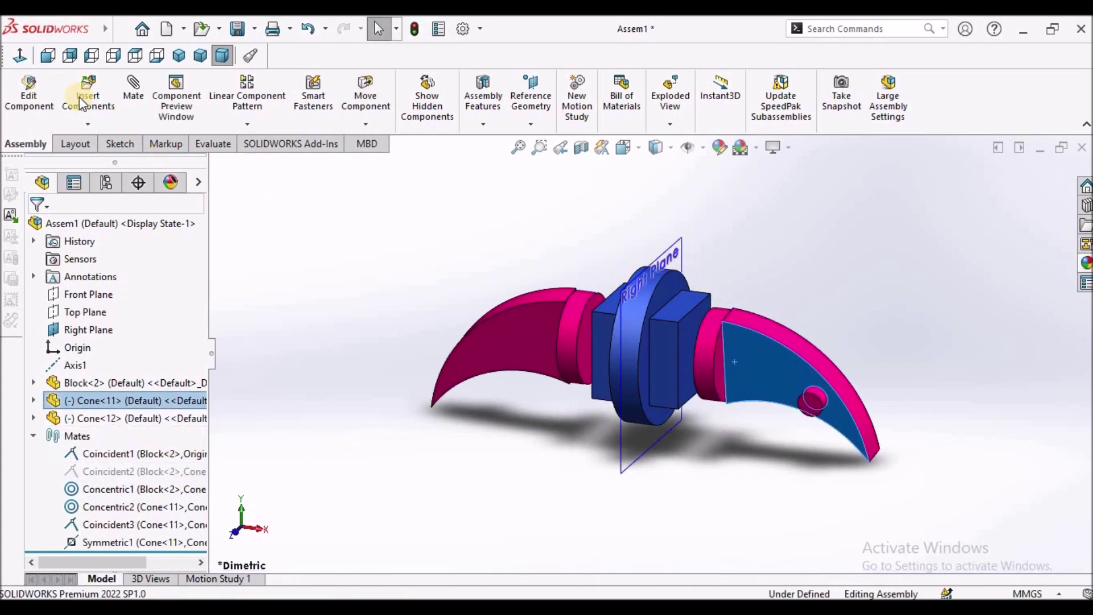
click(54, 56)
mouse_move(780, 349)
mouse_down()
mouse_move(832, 342)
mouse_move(760, 341)
mouse_move(852, 356)
mouse_move(766, 344)
mouse_move(829, 359)
mouse_move(772, 346)
mouse_move(794, 351)
mouse_up()
key(Escape)
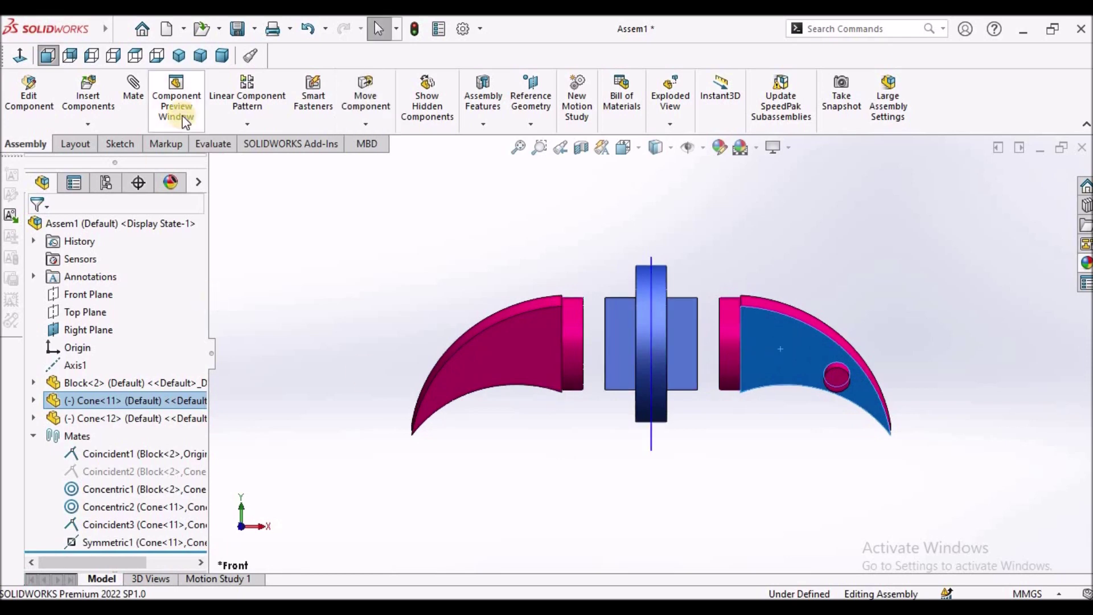
Examine both cones in the dimetric view and from several angles to compare which side their small round pins are on
click(222, 56)
click(366, 269)
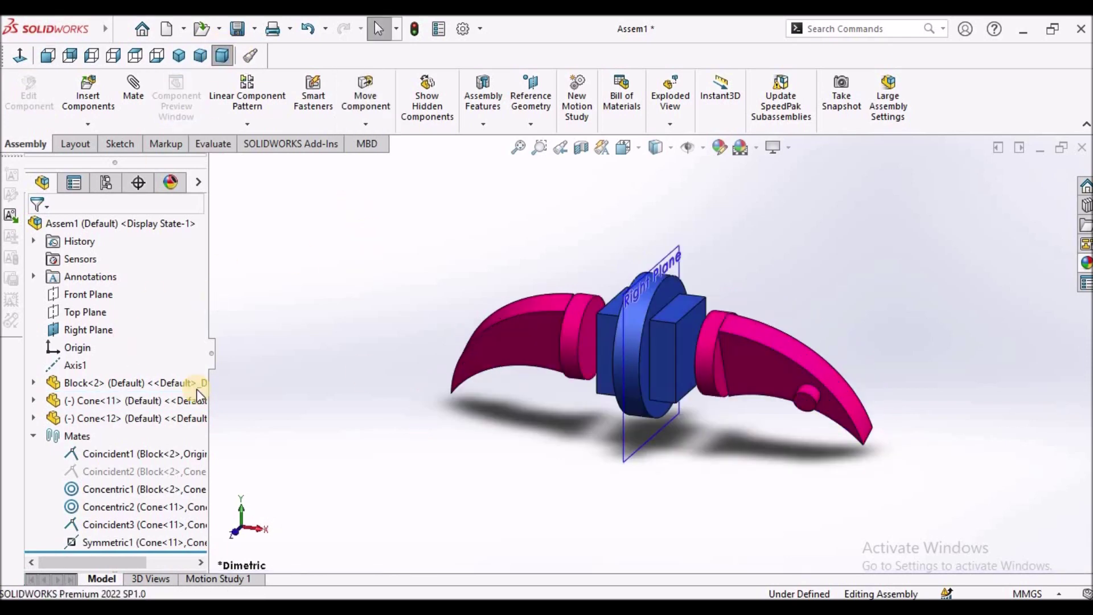
click(33, 435)
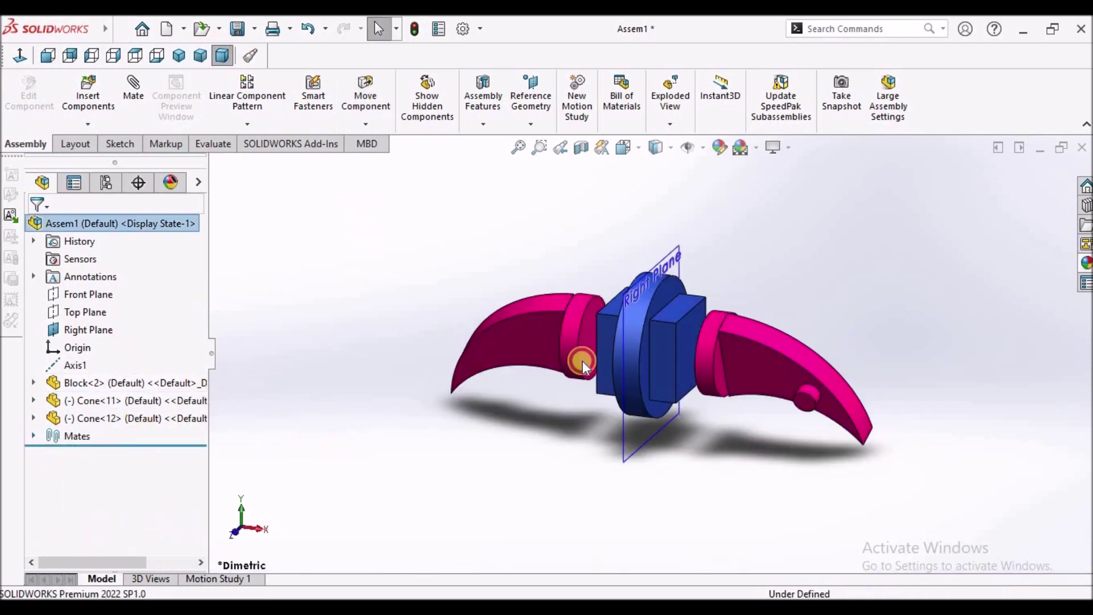
middle_drag(800, 309, 814, 438)
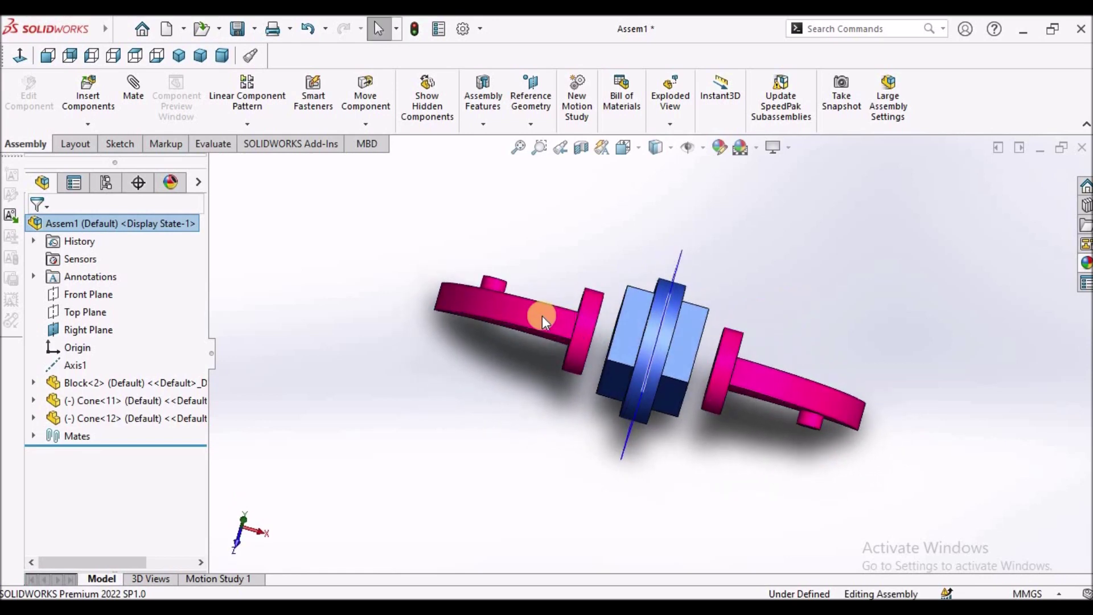
scroll(542, 315, down, 3)
middle_drag(554, 320, 592, 358)
scroll(592, 358, up, 5)
scroll(862, 461, up, 1)
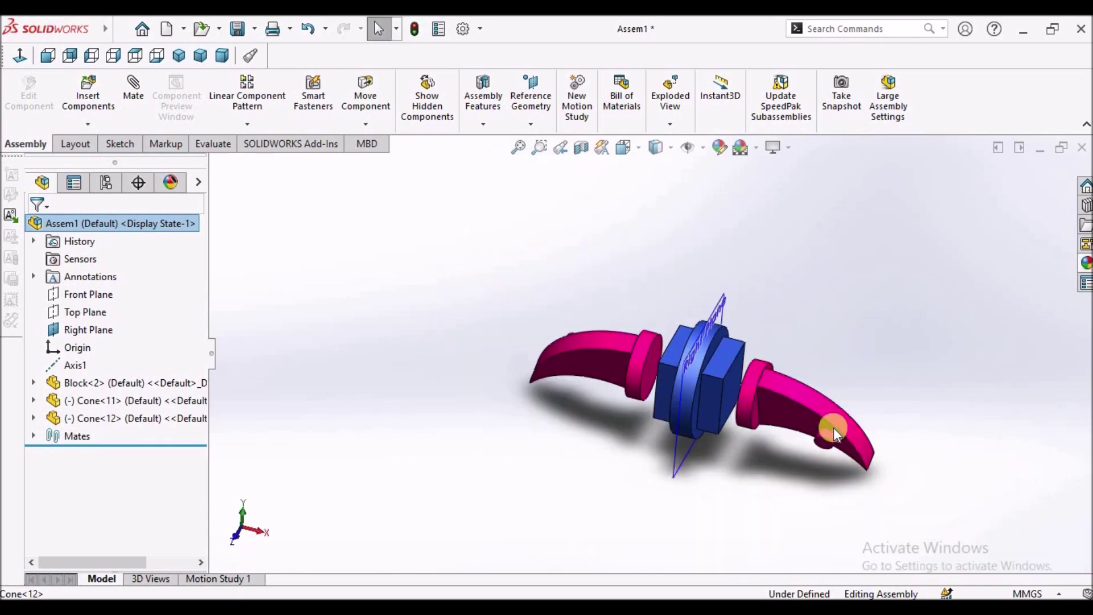
scroll(797, 429, down, 3)
click(784, 432)
scroll(438, 319, up, 2)
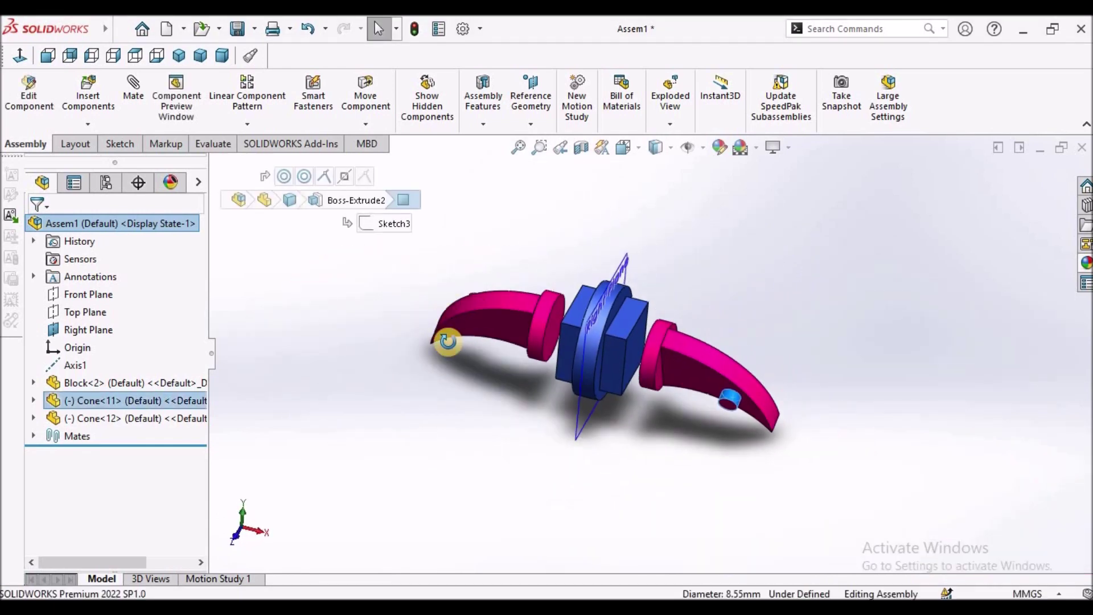
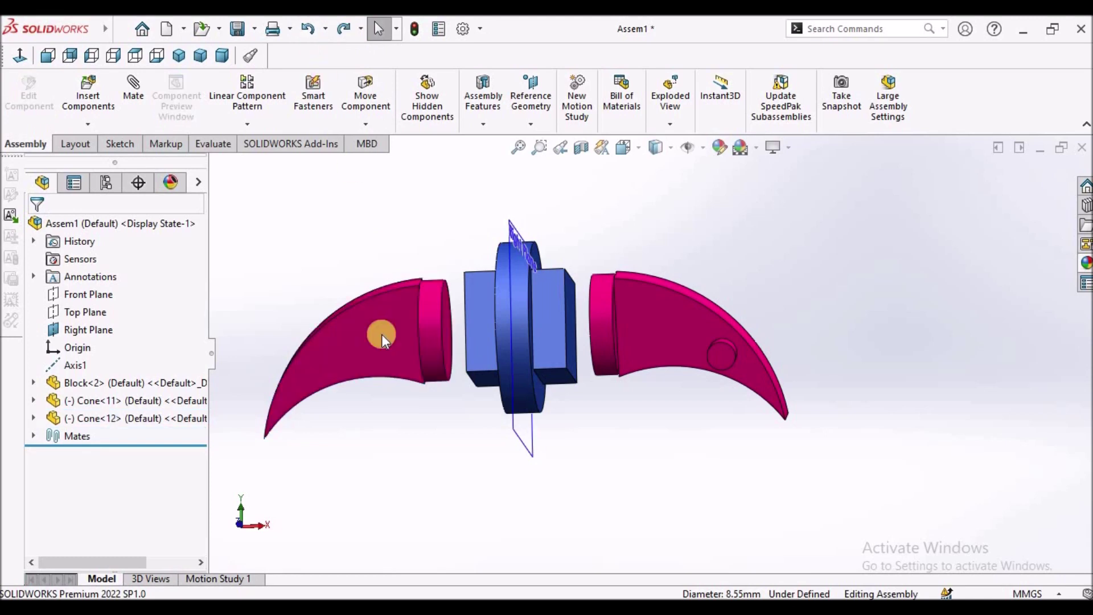
Set the dimetric view and hide the second cone, the one whose pin is on the far side
right_click(401, 347)
click(325, 281)
click(324, 281)
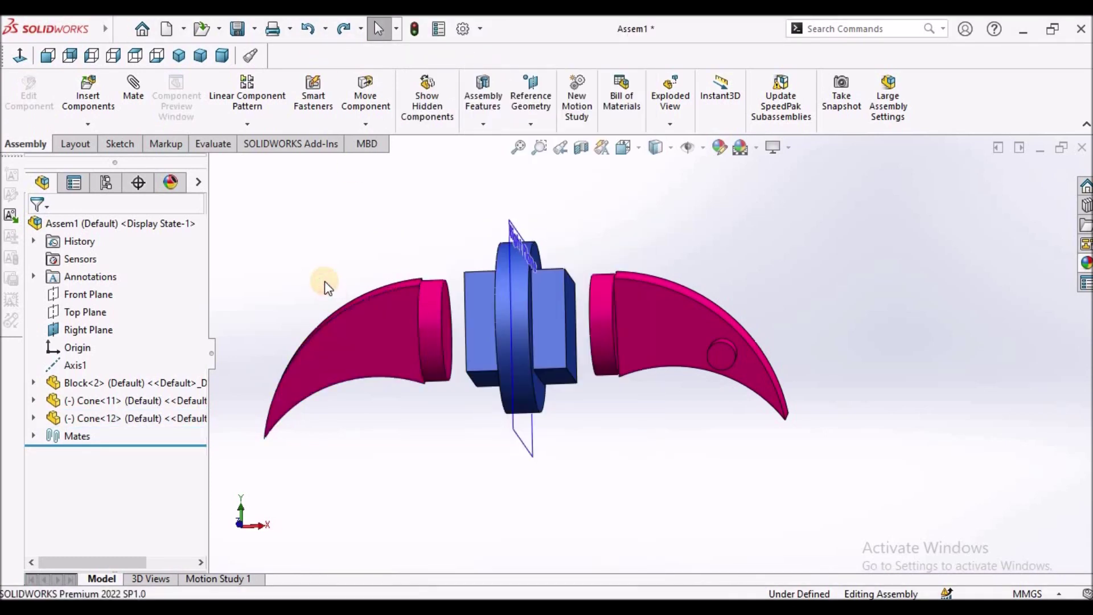
click(222, 55)
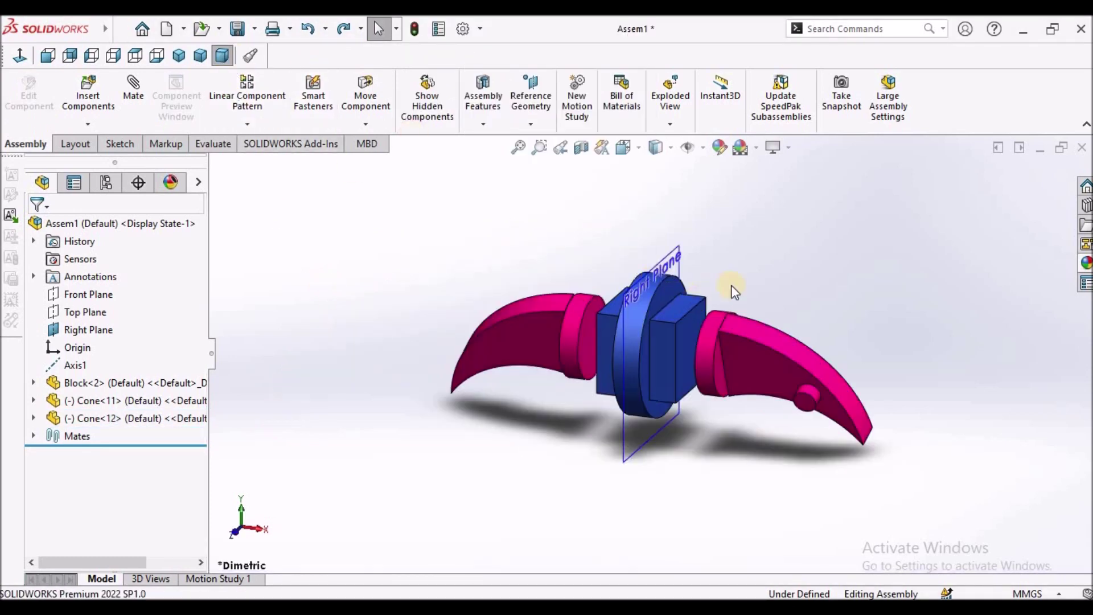
right_click(515, 346)
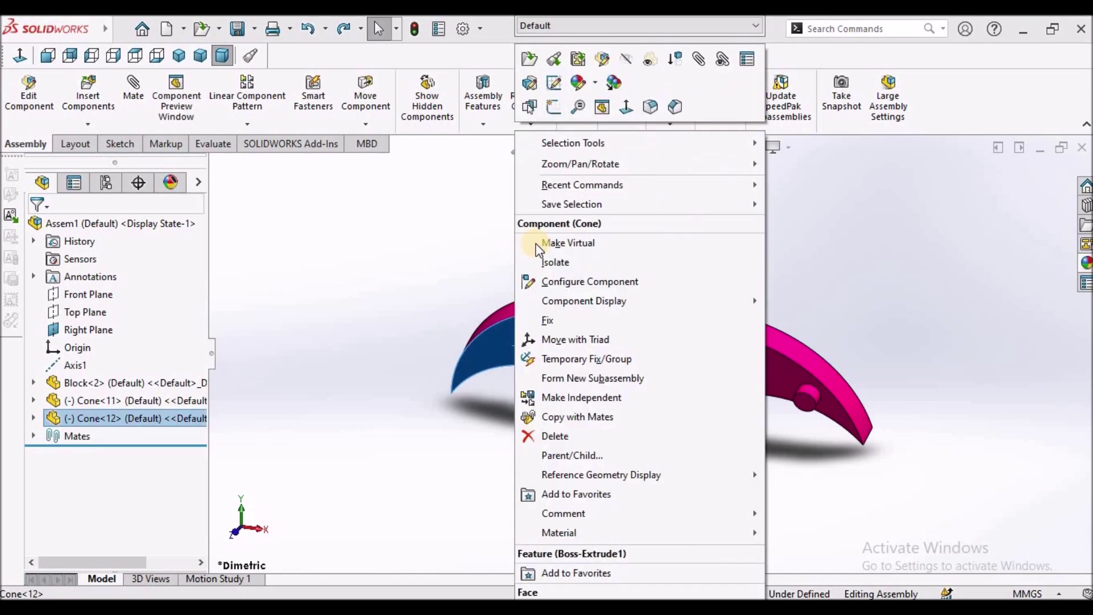
click(626, 60)
click(488, 236)
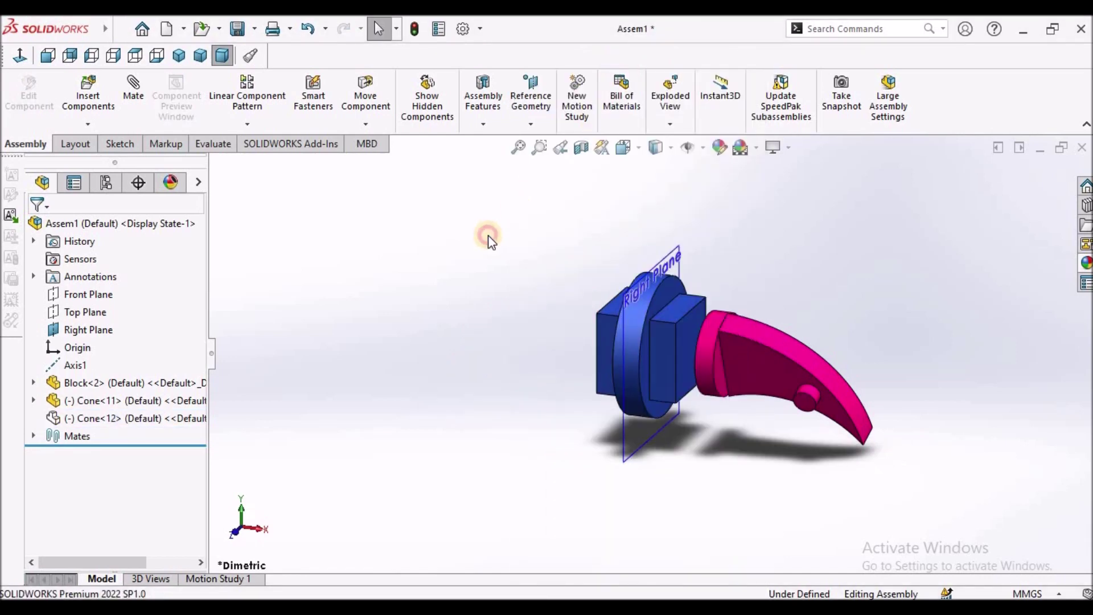
Set up Mirror Components with the Right Plane as mirror plane and the first cone as the component, and advance to the orientation settings
click(251, 124)
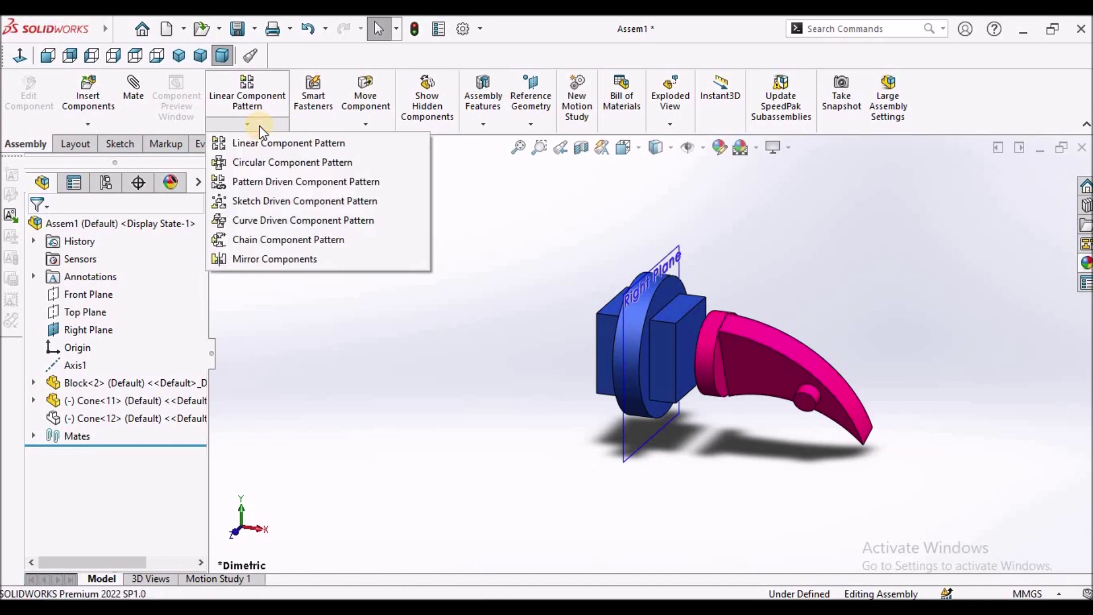
click(277, 260)
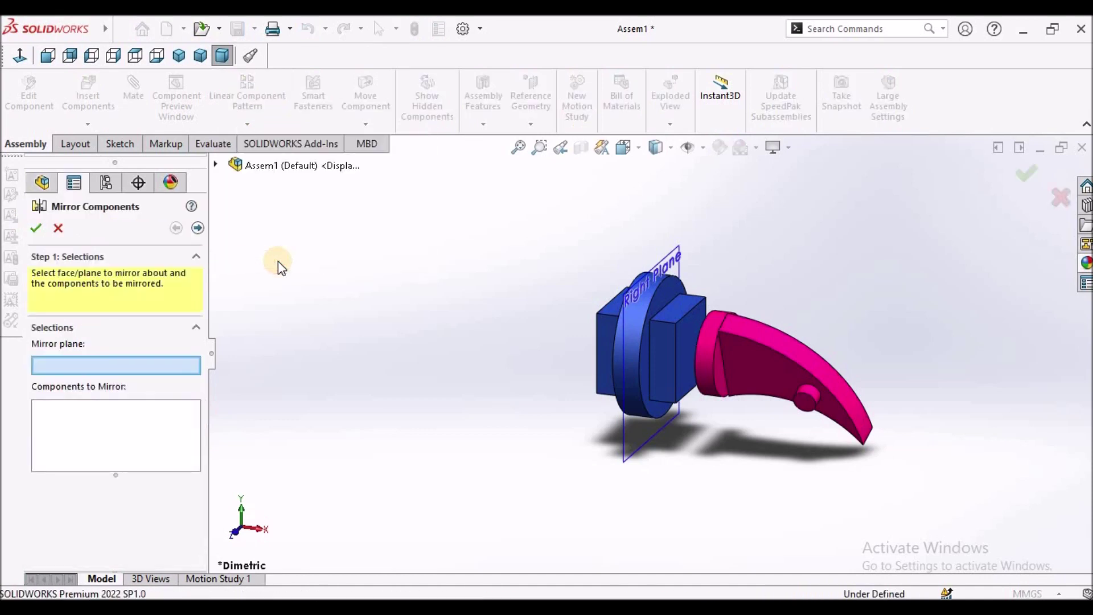
click(676, 256)
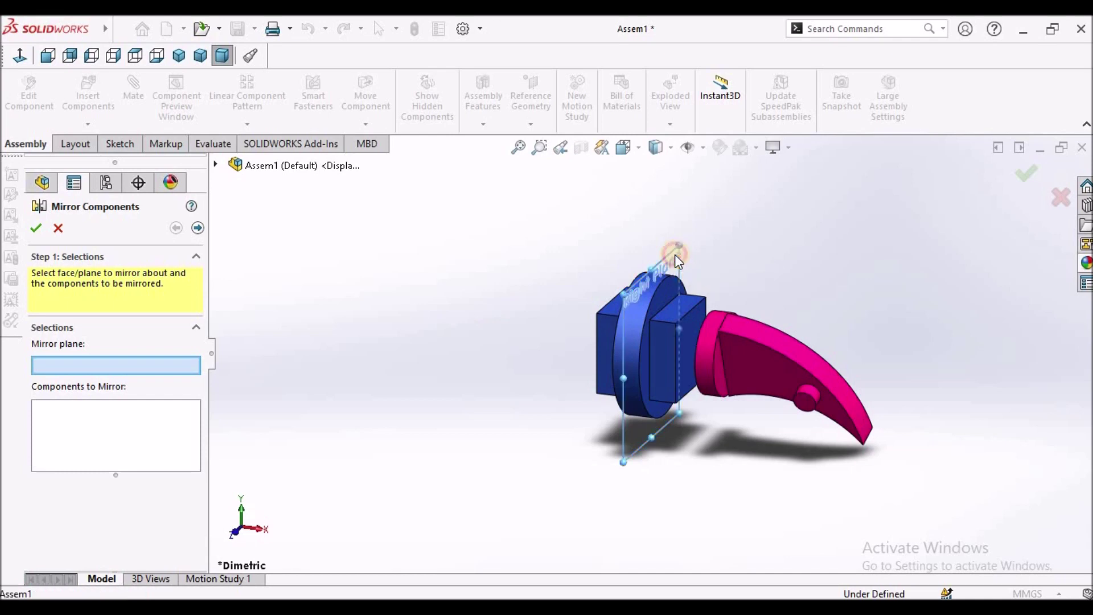
click(748, 365)
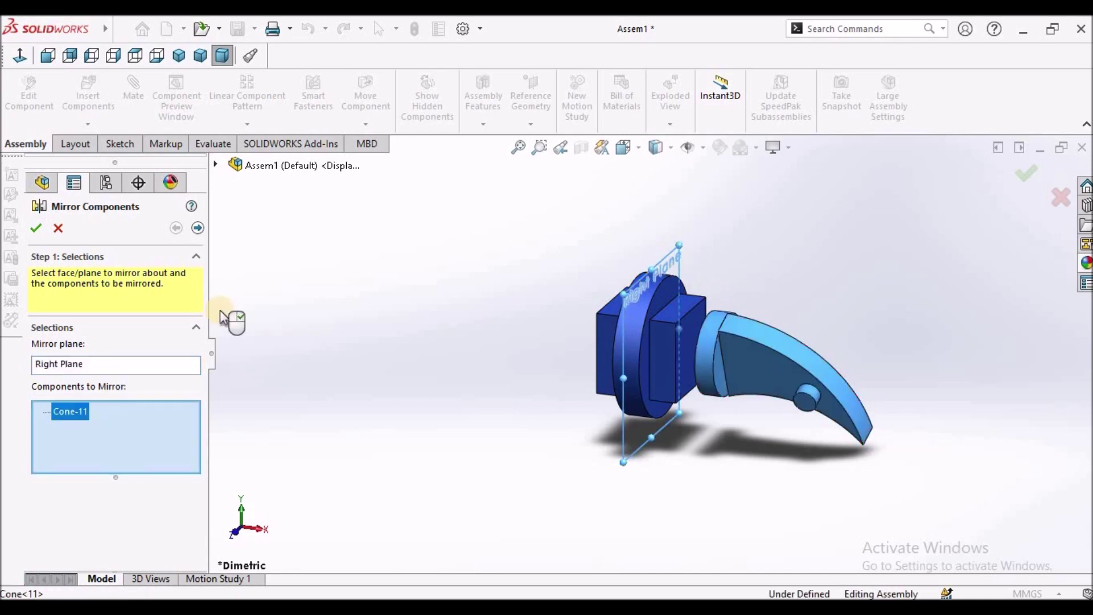
click(198, 228)
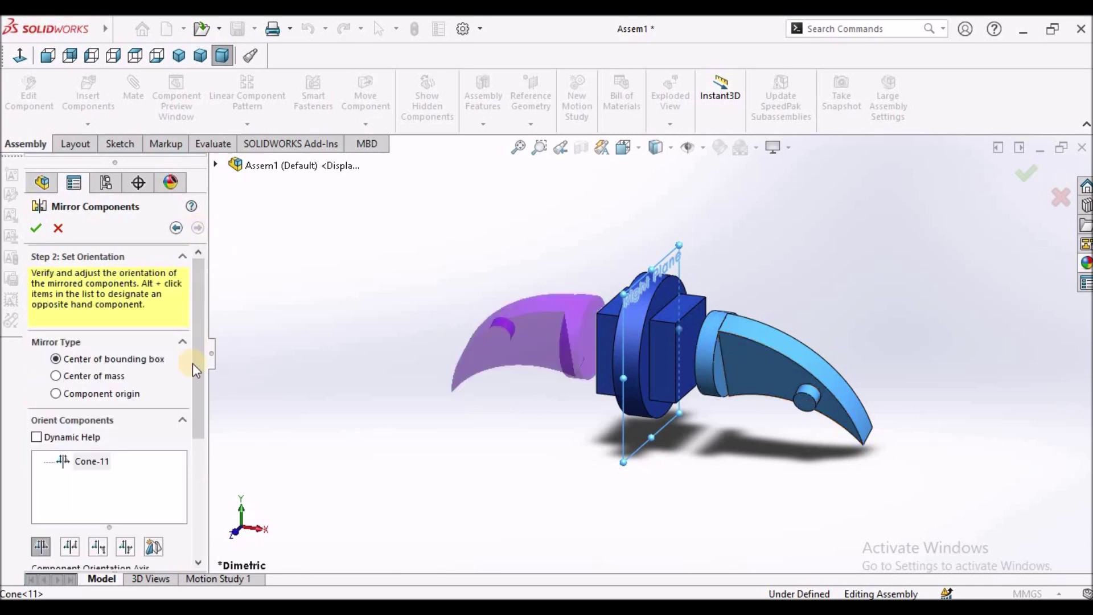
Create an opposite hand version of the first cone, accept the mirror and change the derived part's units to those of the base part
drag(200, 368, 207, 439)
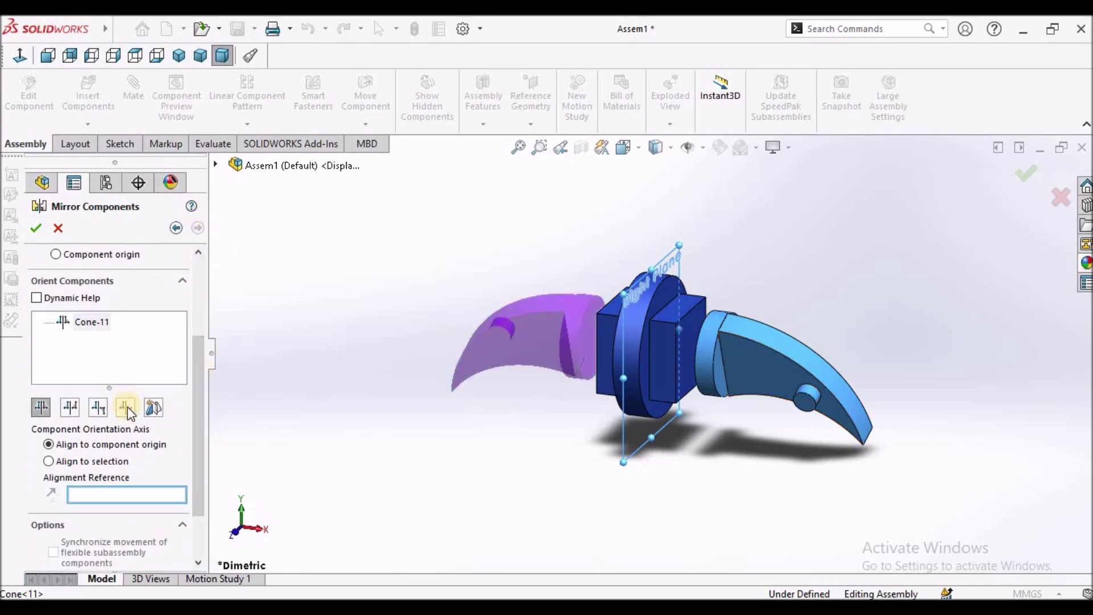
scroll(153, 548, up, 3)
click(153, 547)
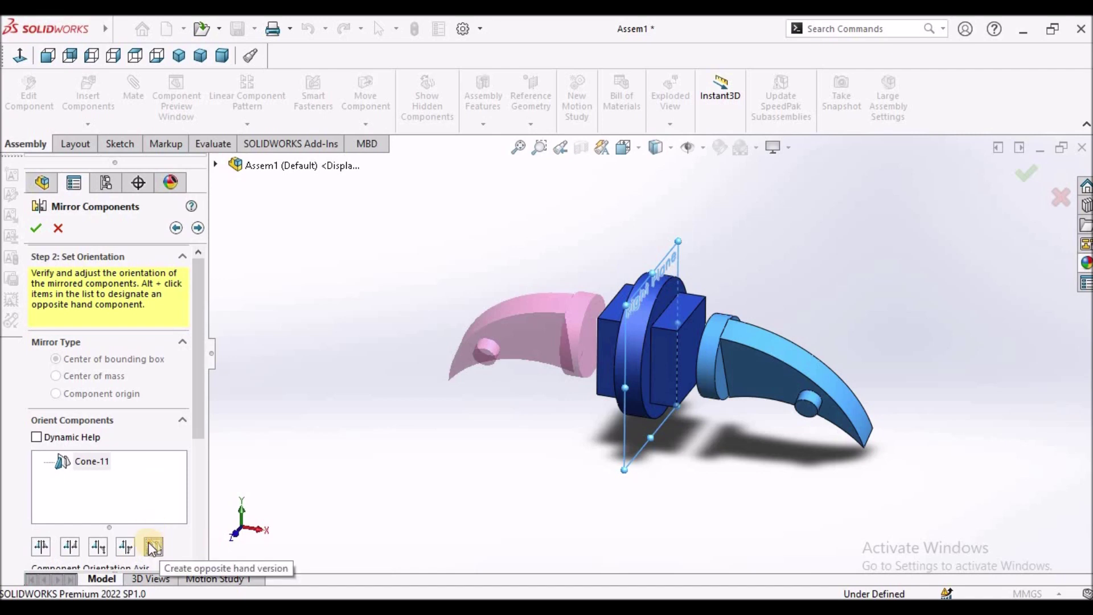
click(36, 228)
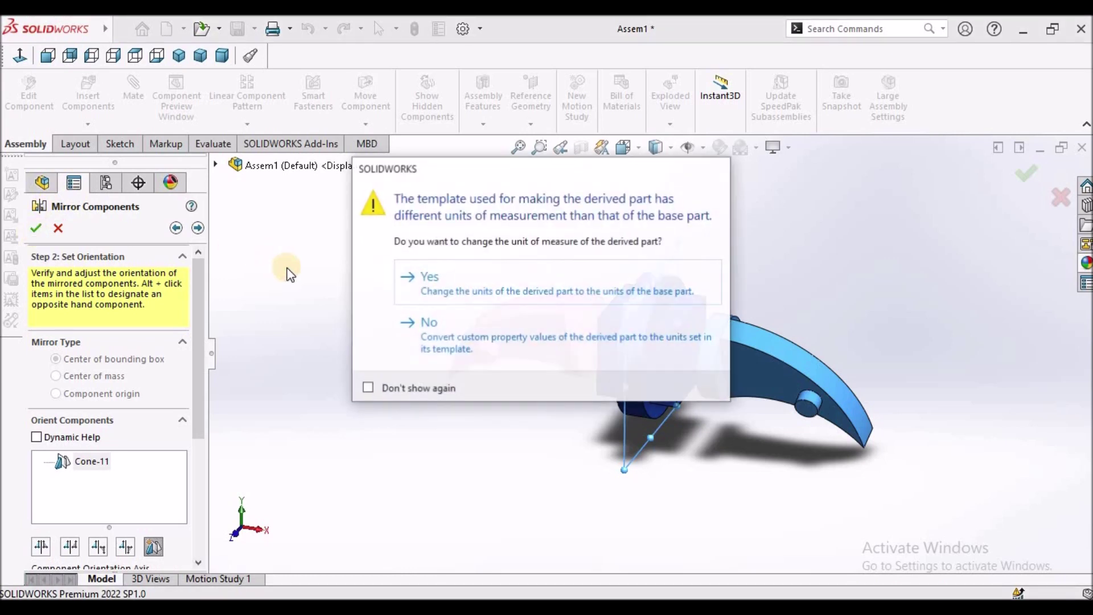
click(513, 300)
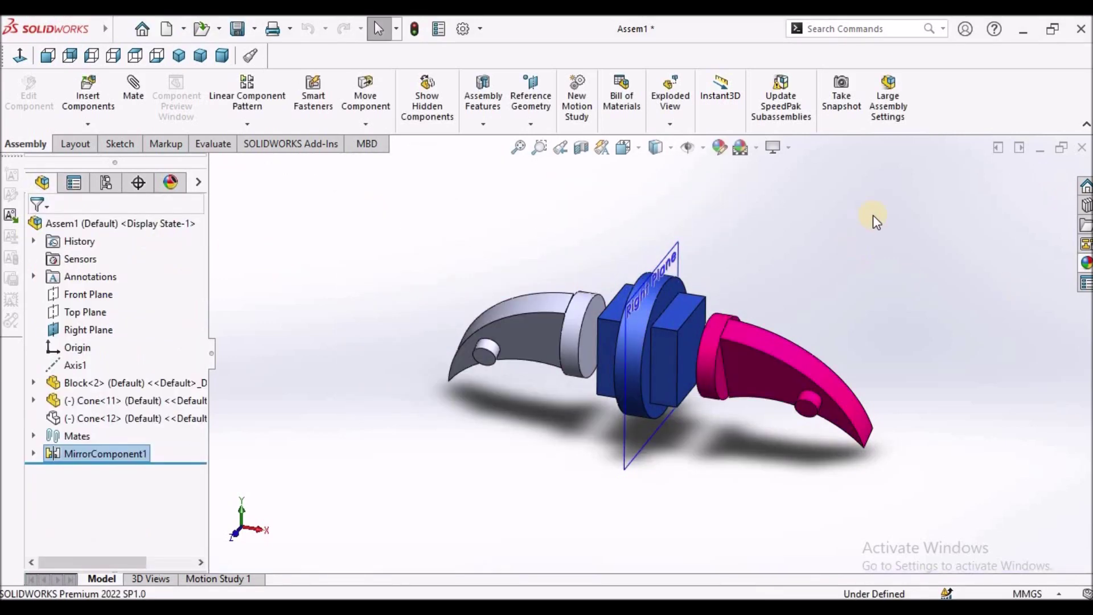
Suppress the mirrored component feature and show the hidden second cone again
middle_drag(672, 257, 734, 314)
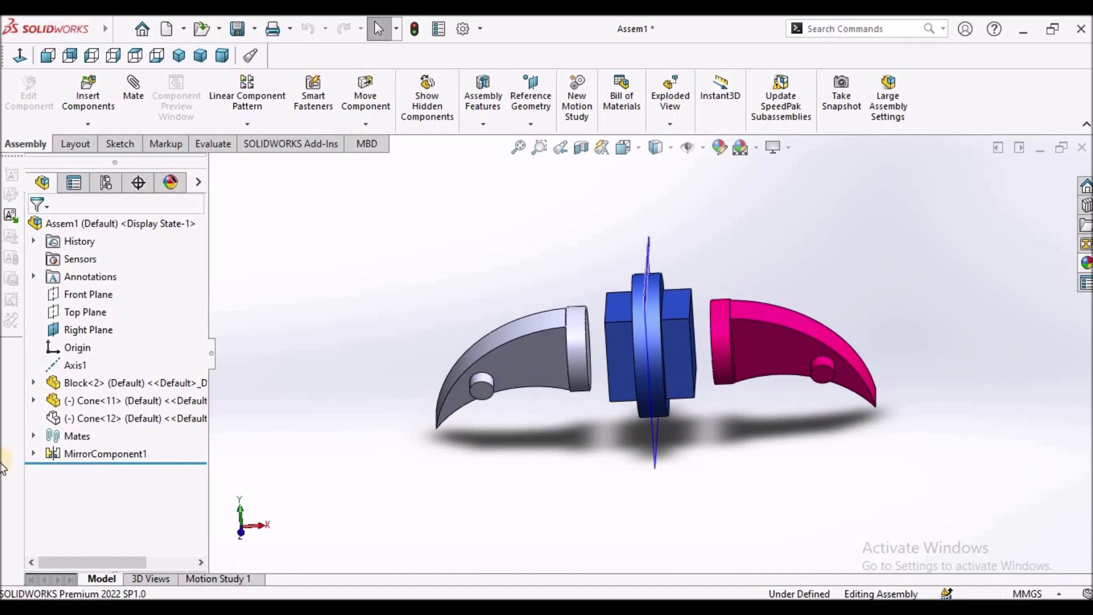
right_click(92, 451)
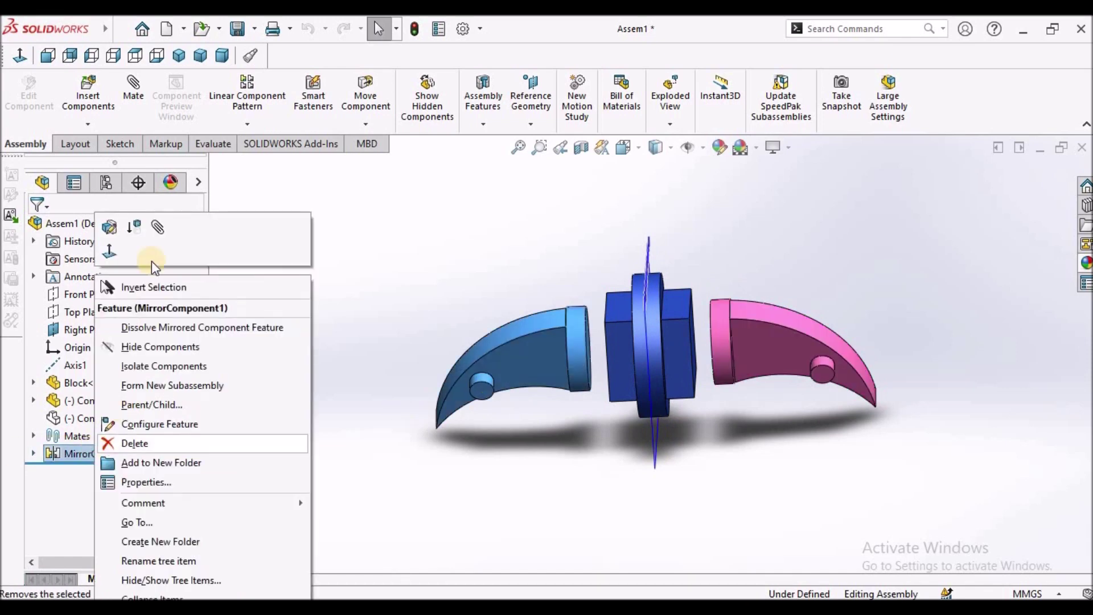
click(134, 227)
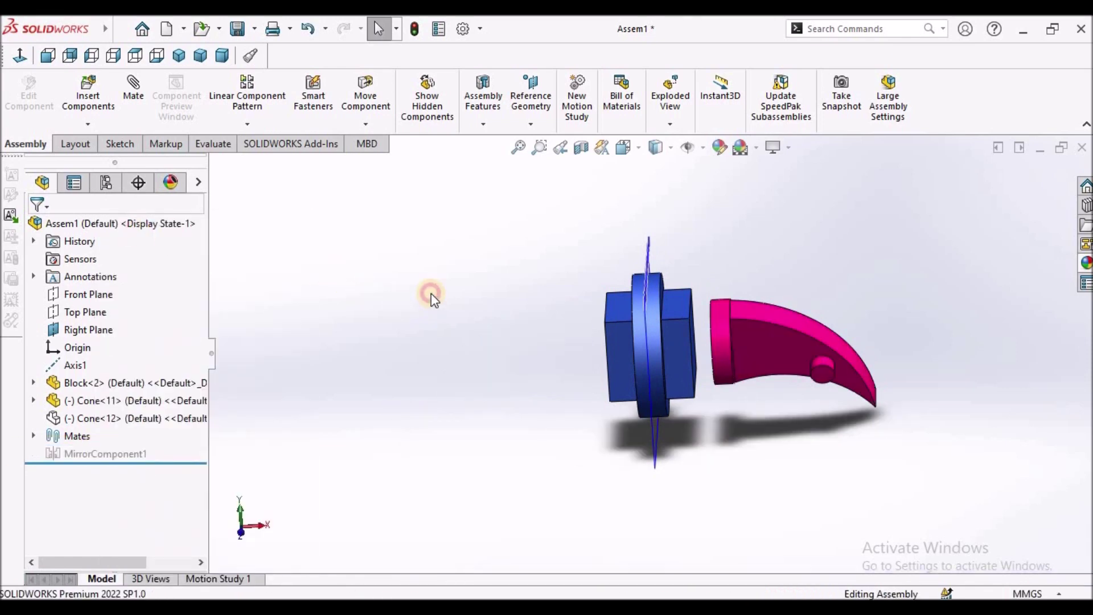
right_click(107, 421)
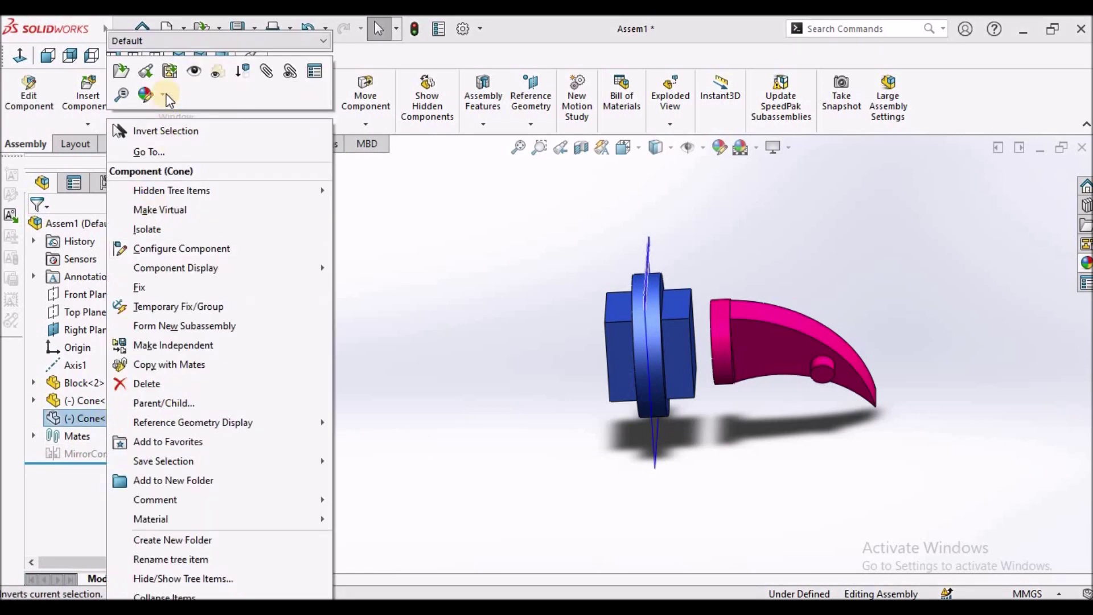
click(194, 71)
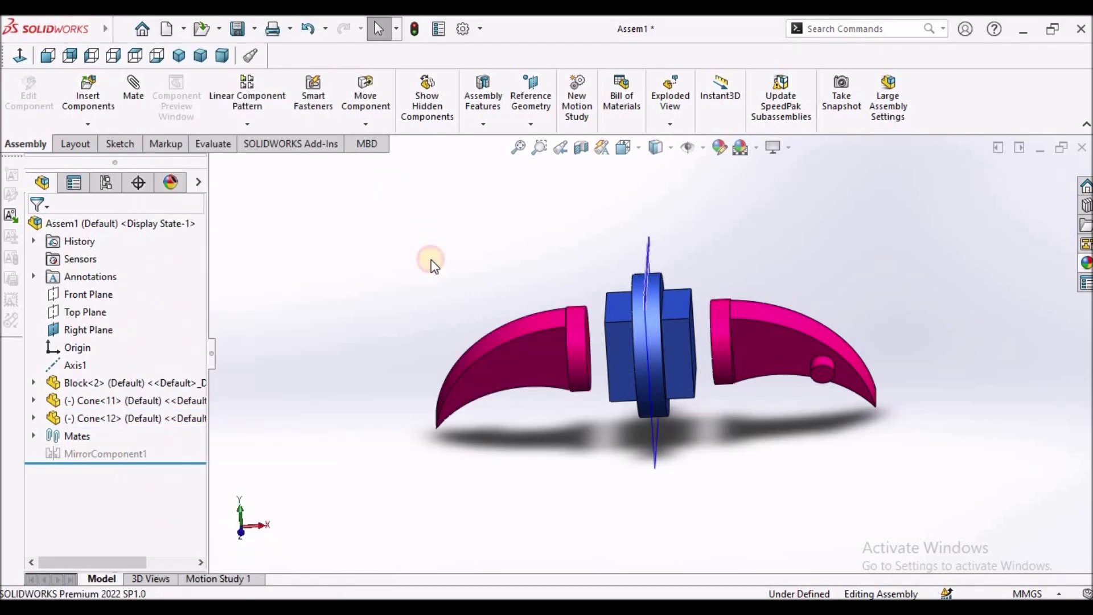
right_click(99, 417)
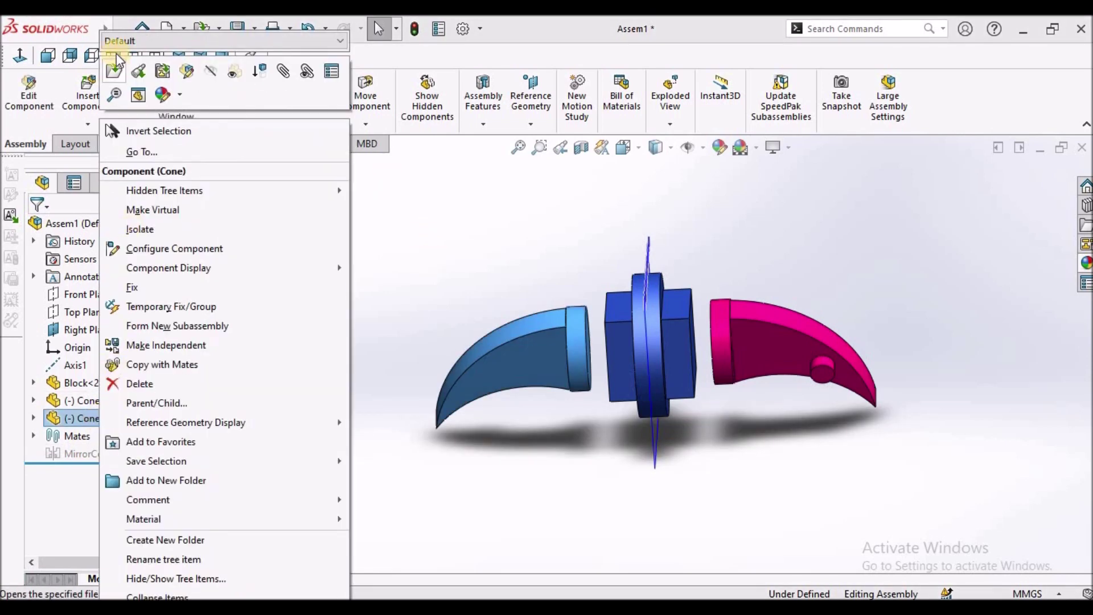
click(373, 217)
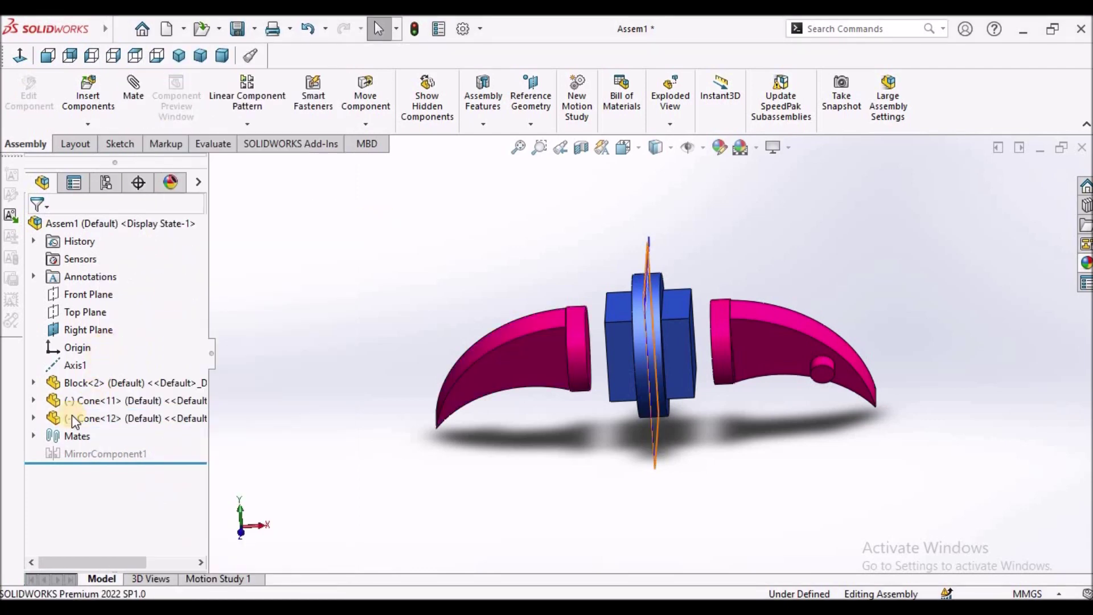
Open the symmetric mate listed under the second cone for editing and clear both cone faces from its selections
click(33, 418)
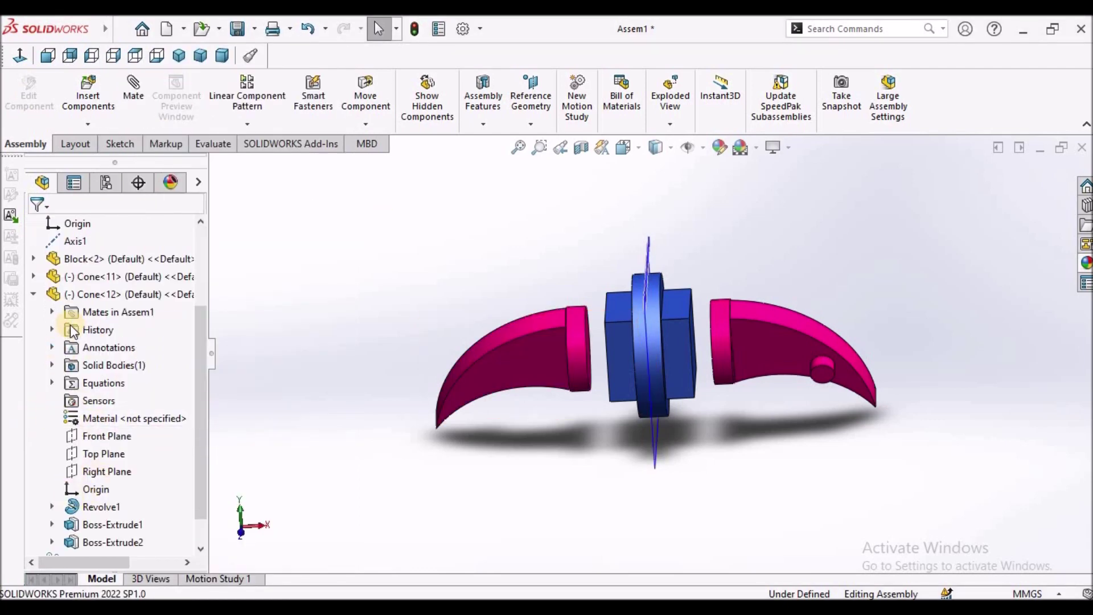
click(51, 312)
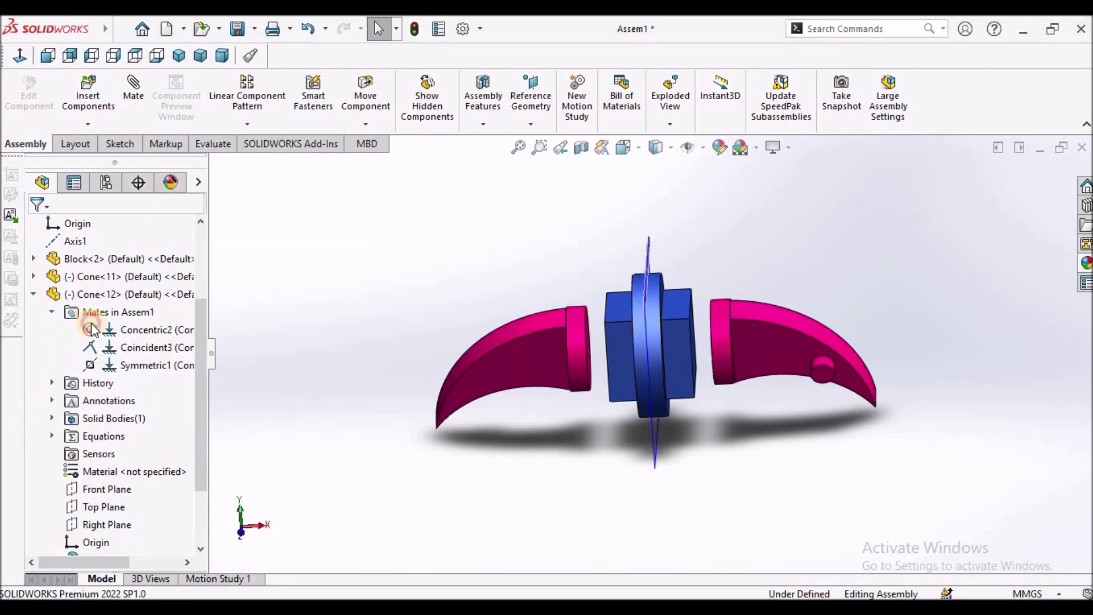
right_click(117, 370)
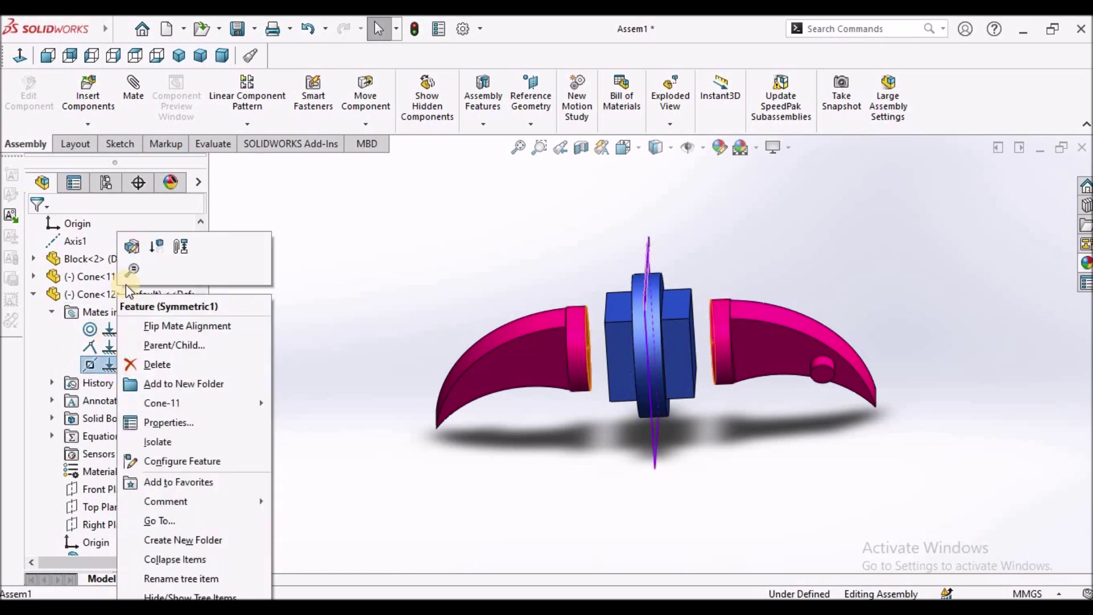
click(132, 246)
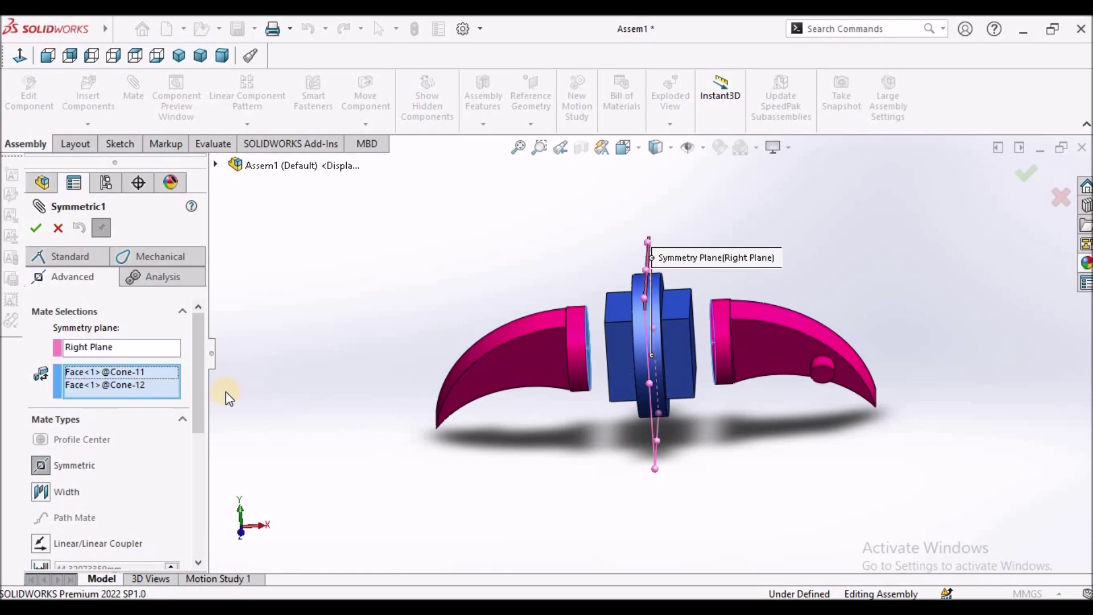
drag(200, 420, 200, 433)
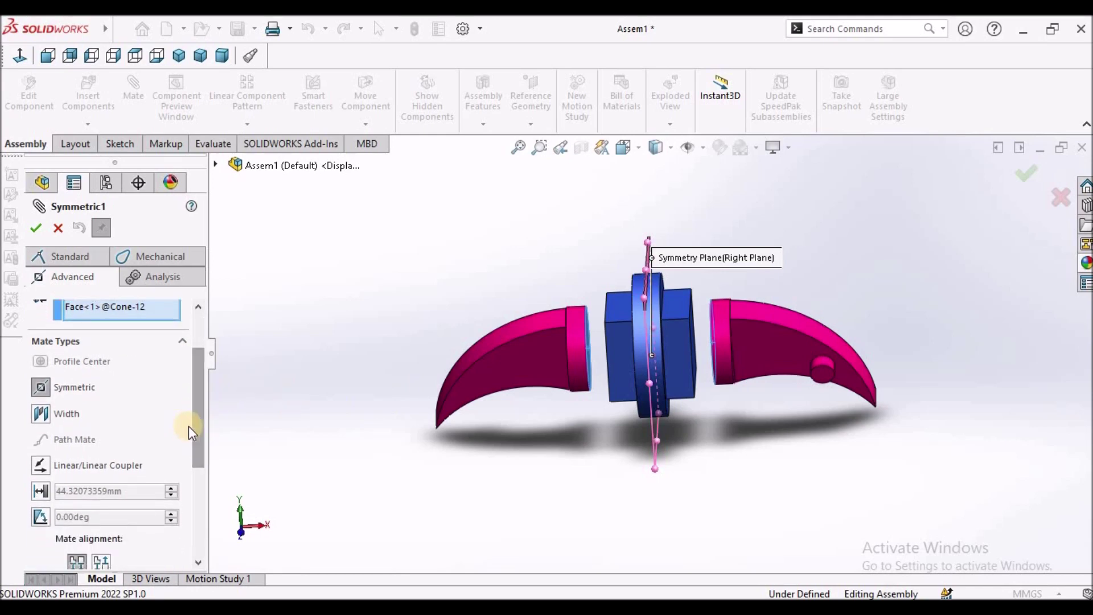
scroll(203, 388, up, 1)
scroll(203, 388, up, 3)
click(149, 385)
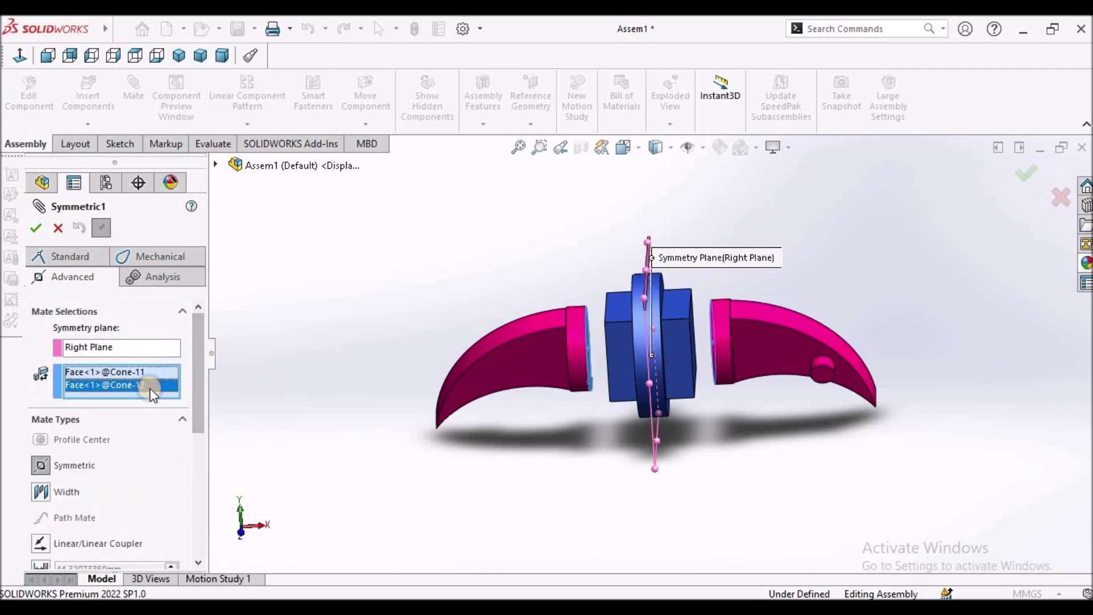
right_click(150, 389)
click(210, 399)
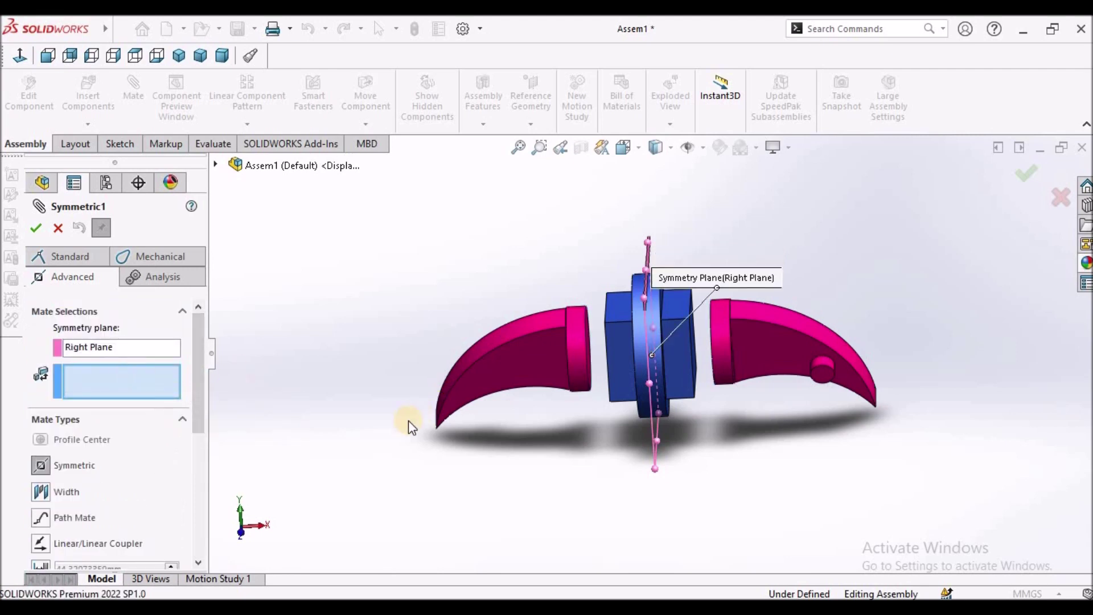
Select the pointed tip vertices of both cones as the symmetric mate's entities, accept the edit and close the mate settings
click(435, 429)
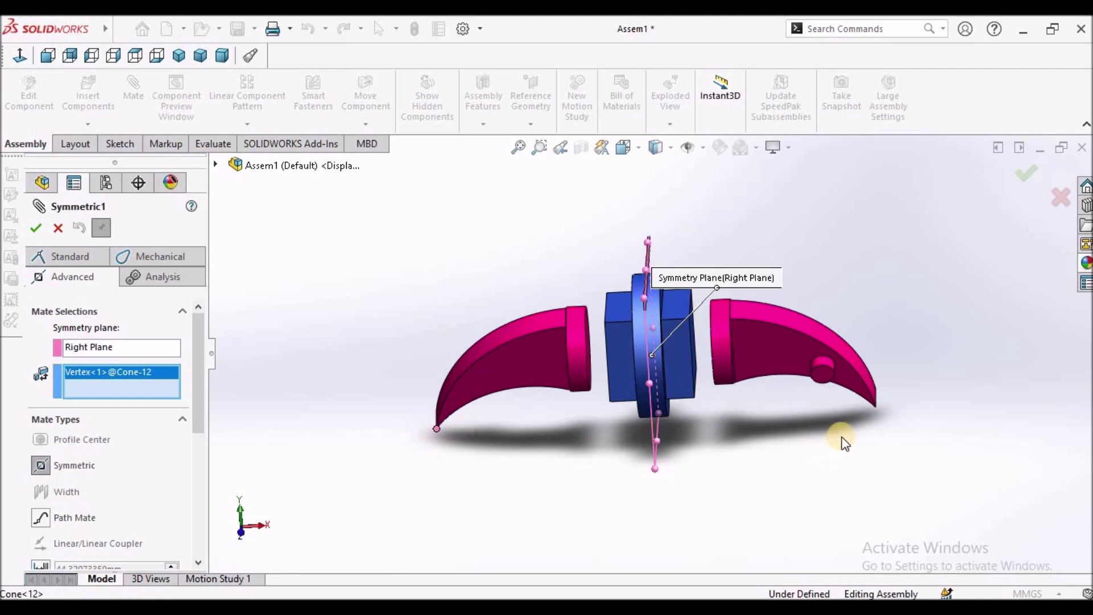
click(875, 408)
click(35, 227)
click(57, 228)
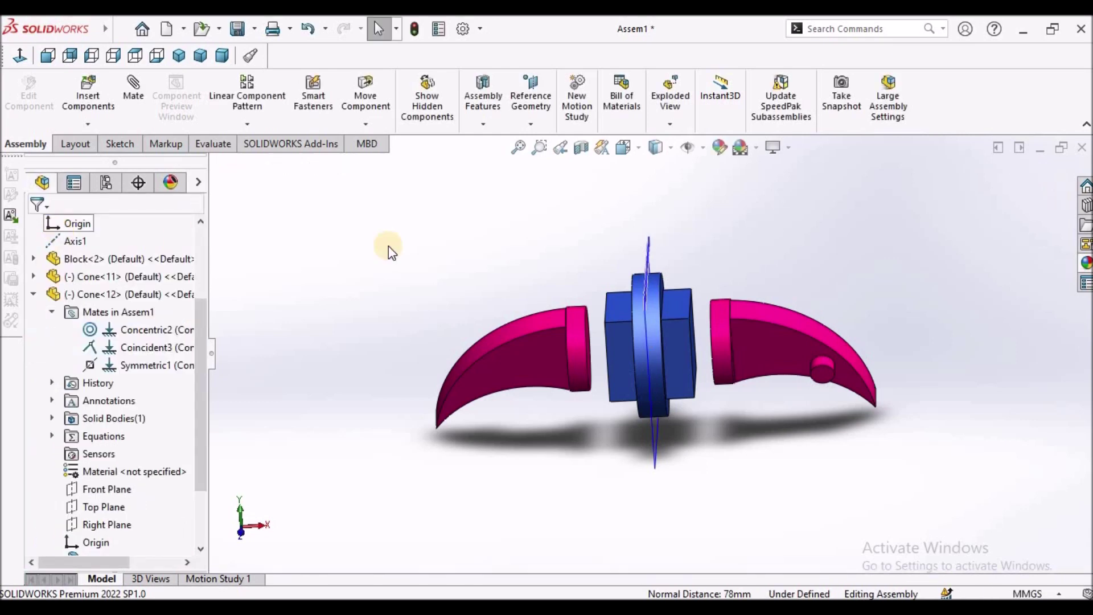
middle_drag(581, 276, 557, 243)
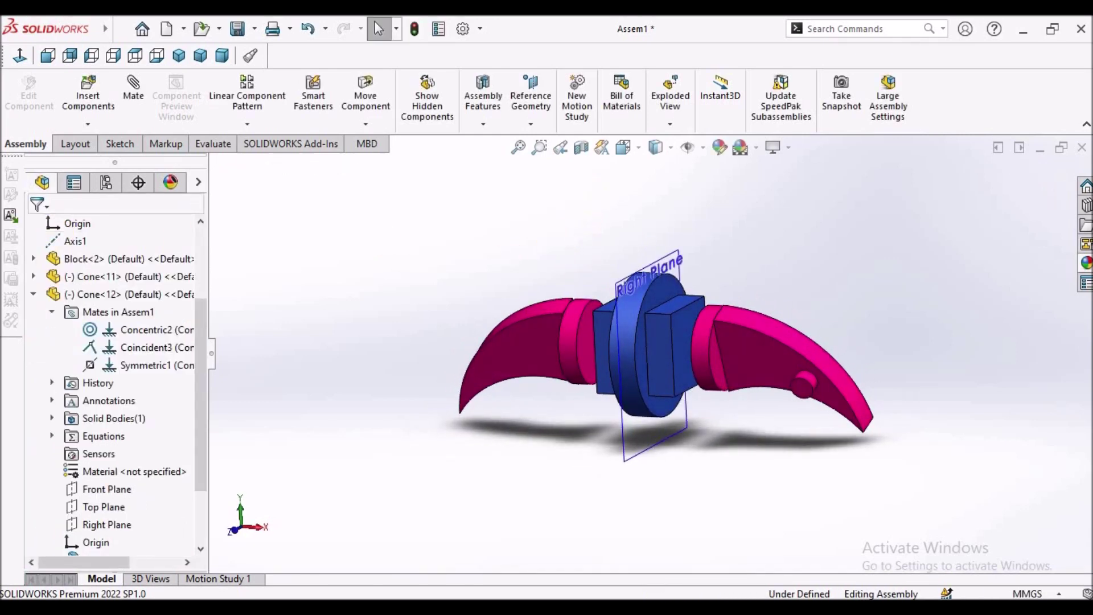